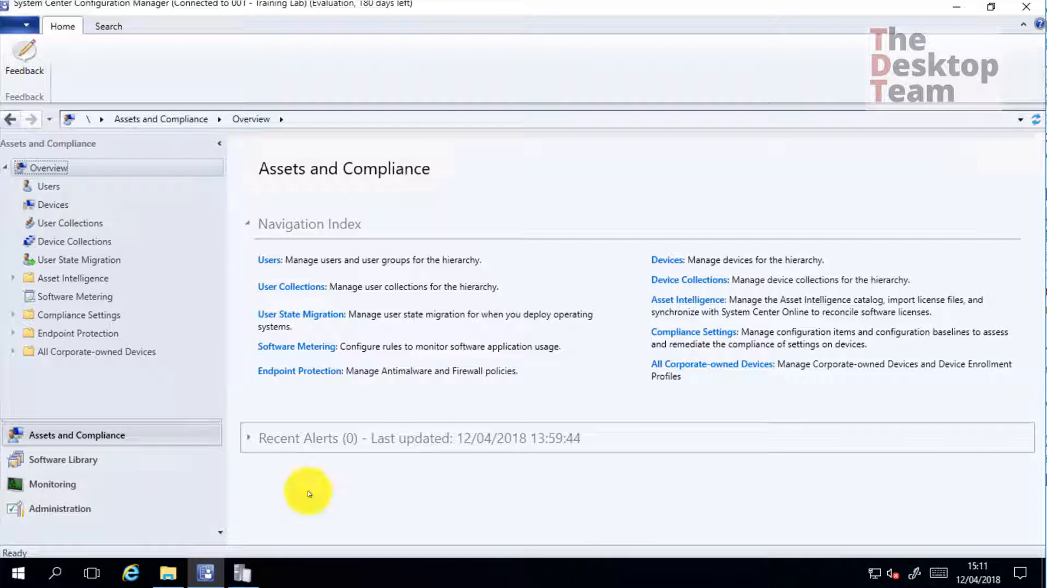
Open the properties of Default Client Settings in the Client Settings node of the Administration workspace
{"action": "left_click", "coordinate": [64, 512]}
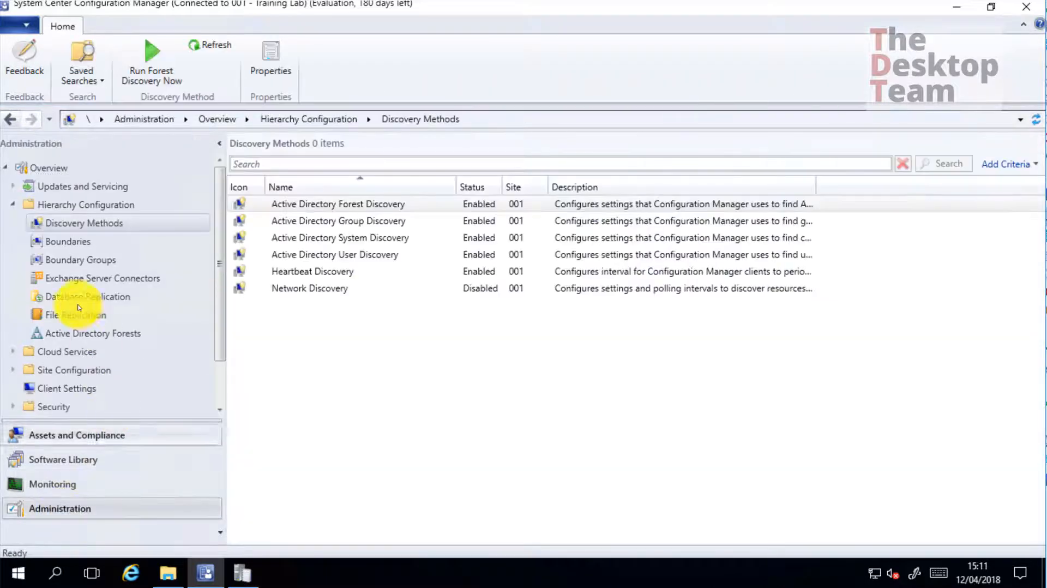
{"action": "left_click", "coordinate": [13, 205]}
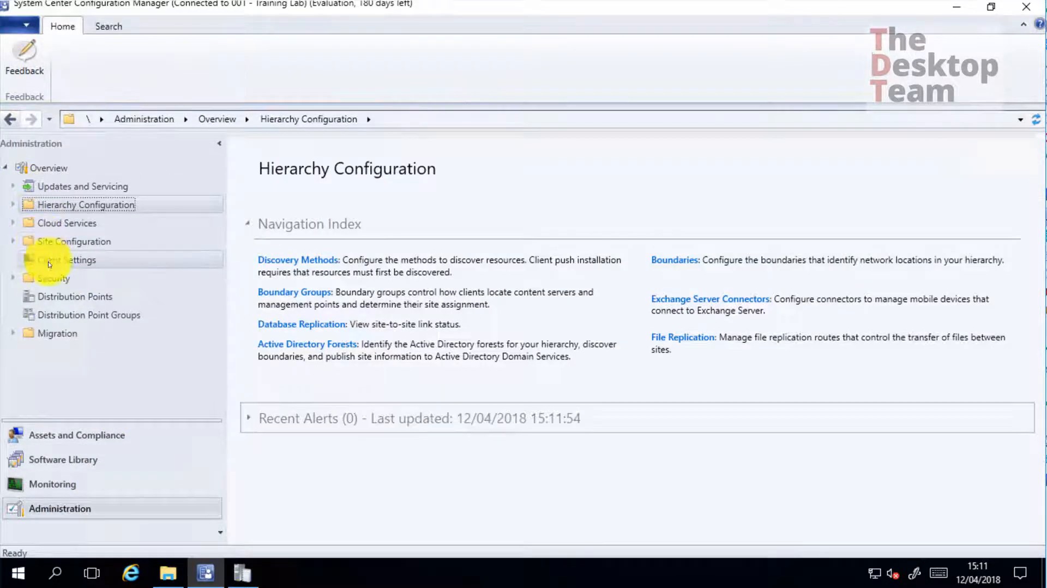
{"action": "left_click", "coordinate": [43, 261]}
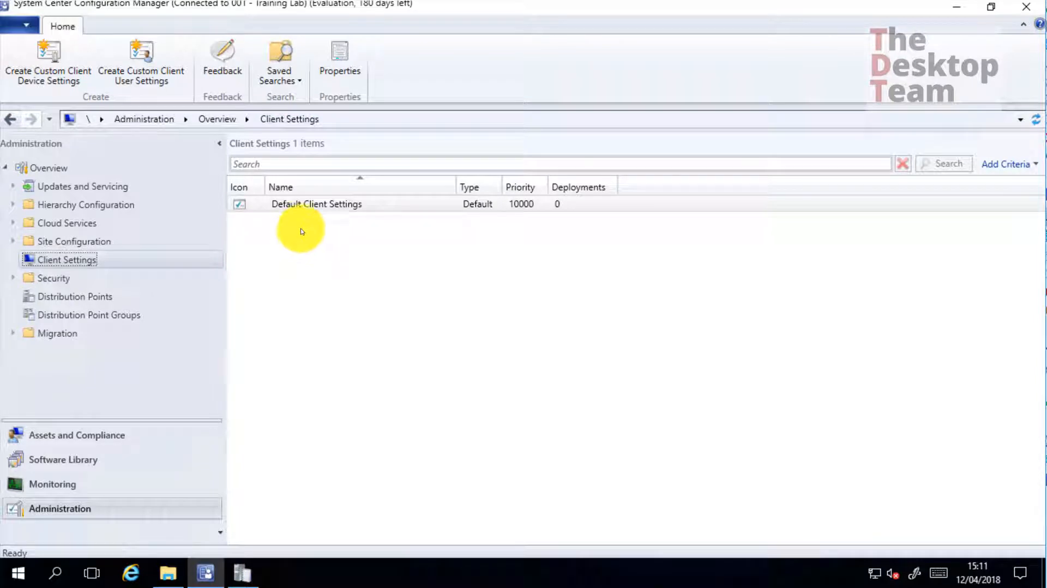
{"action": "left_click", "coordinate": [309, 206]}
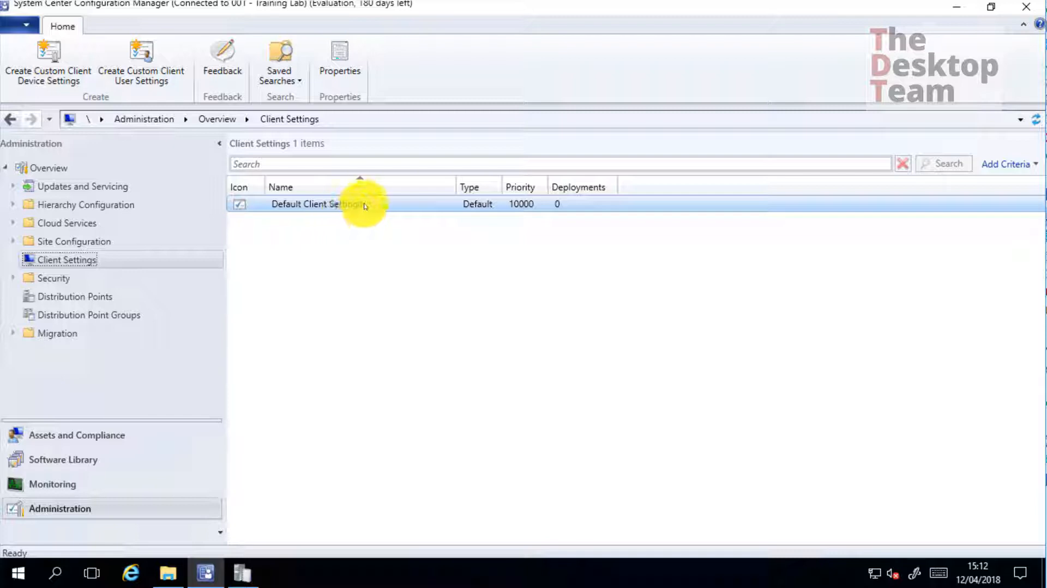
{"action": "left_click", "coordinate": [181, 77]}
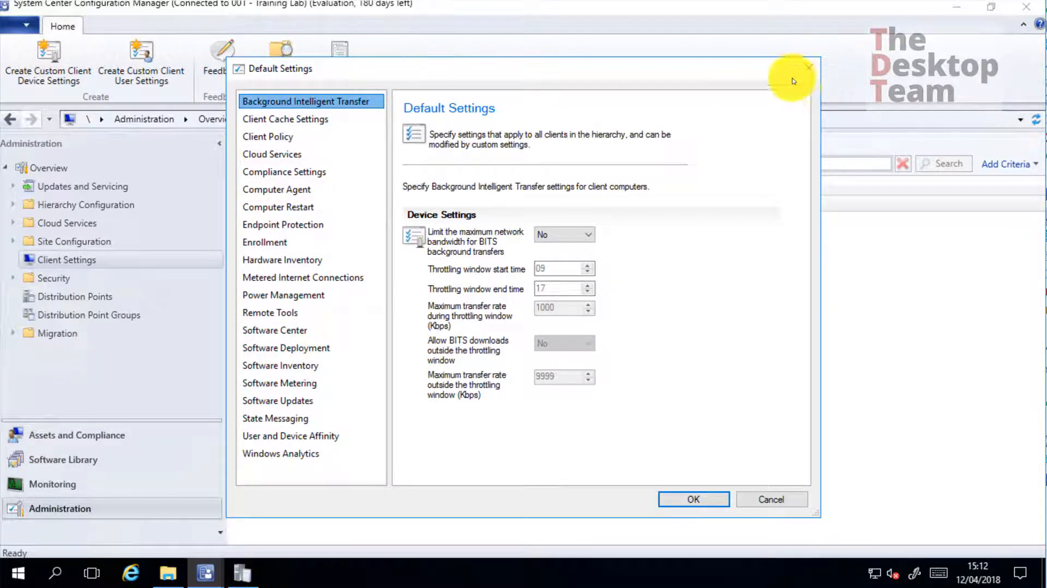
{"action": "left_click", "coordinate": [809, 68]}
{"action": "right_click", "coordinate": [347, 208]}
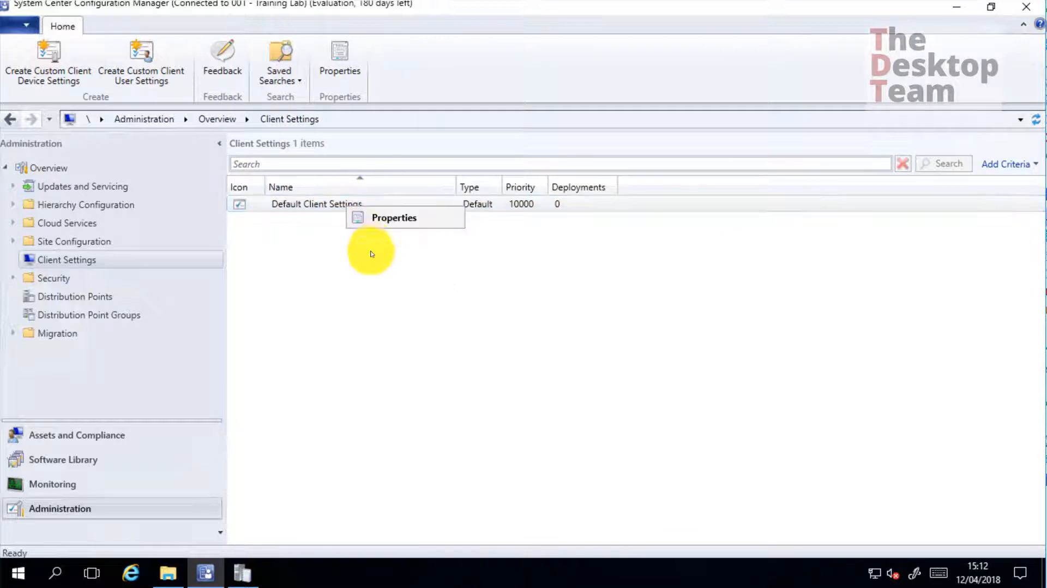
{"action": "left_click", "coordinate": [356, 59]}
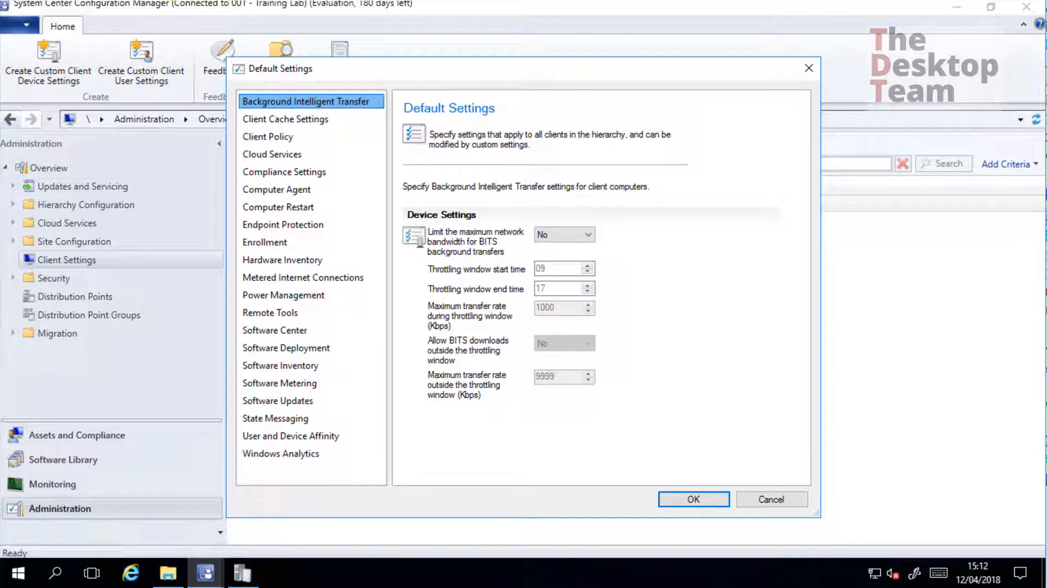
Review the client policy polling interval in the Client Policy settings
{"action": "left_click", "coordinate": [300, 171]}
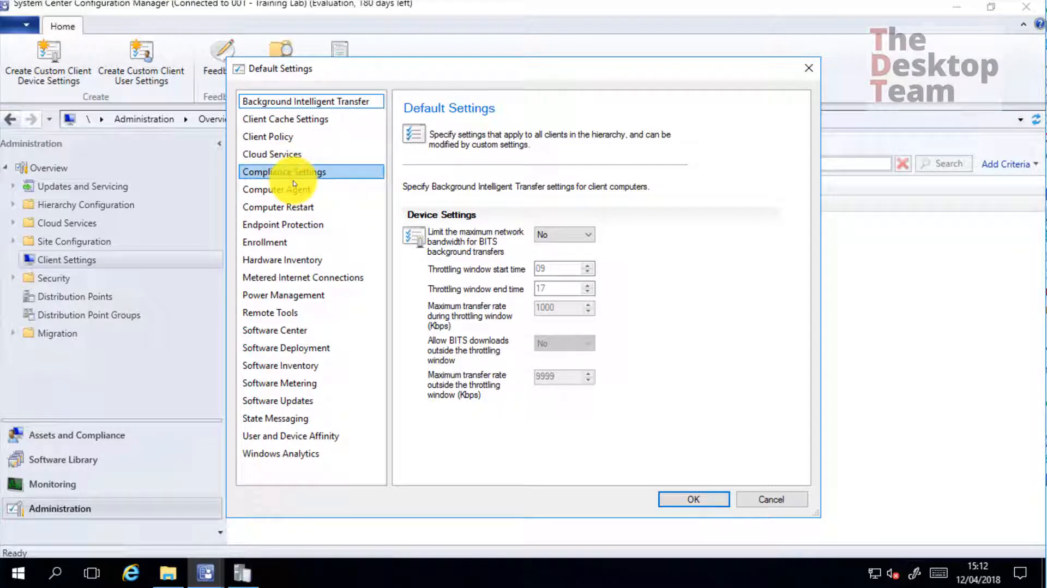
{"action": "left_click", "coordinate": [295, 155]}
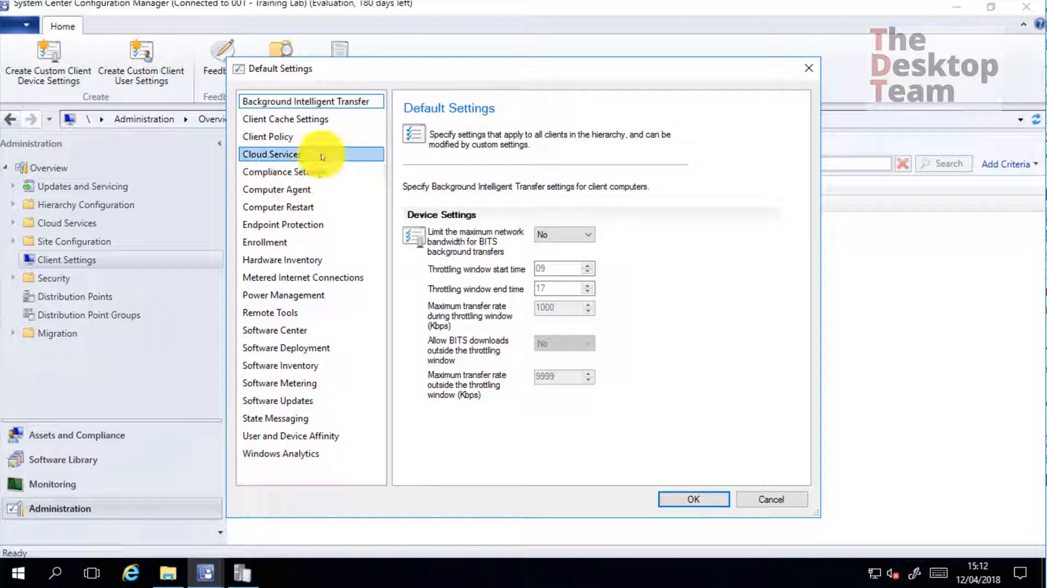
{"action": "left_click", "coordinate": [288, 138]}
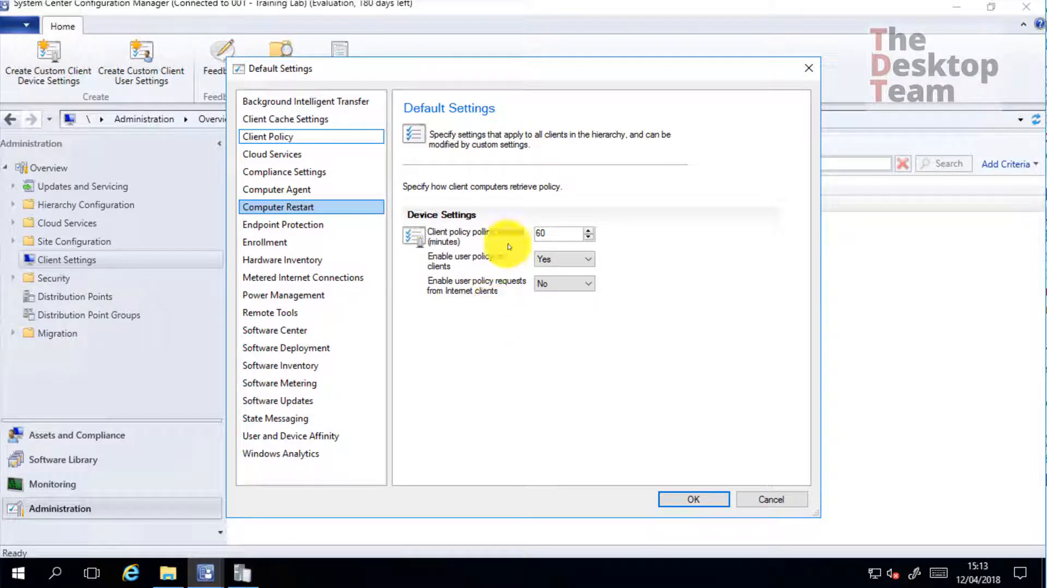
{"action": "left_click_drag", "start_coordinate": [565, 233], "coordinate": [475, 235]}
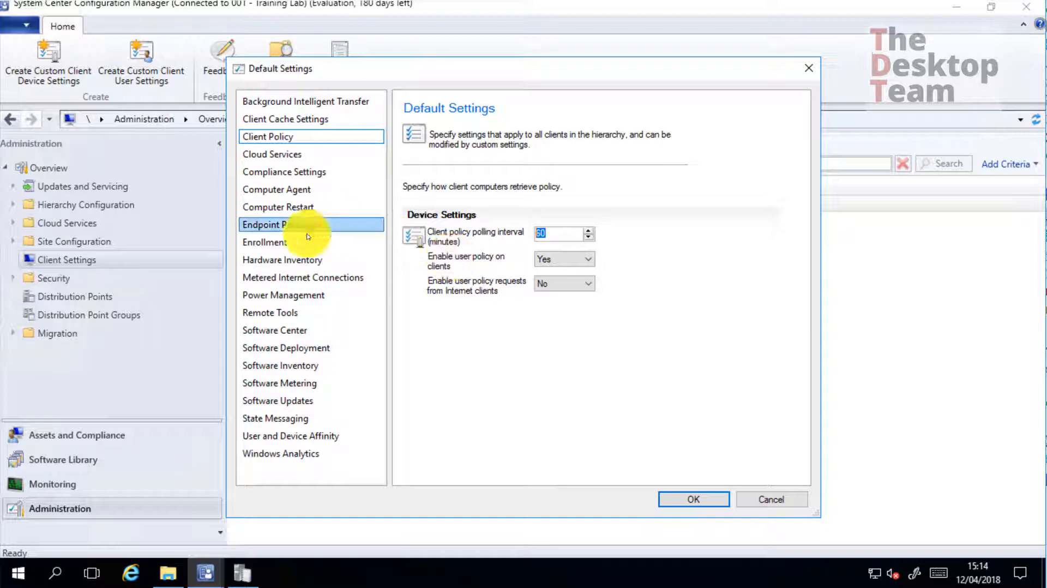
In the Computer Agent settings, set the organization name displayed in Software Center to "Training Lab" and review the remaining options
{"action": "left_click", "coordinate": [294, 194]}
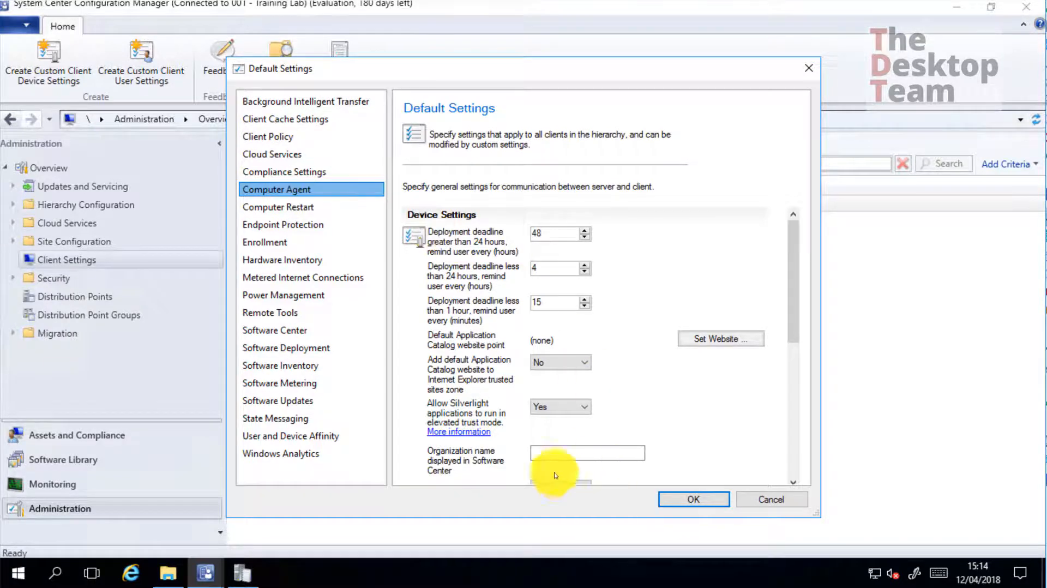
{"action": "left_click", "coordinate": [551, 453]}
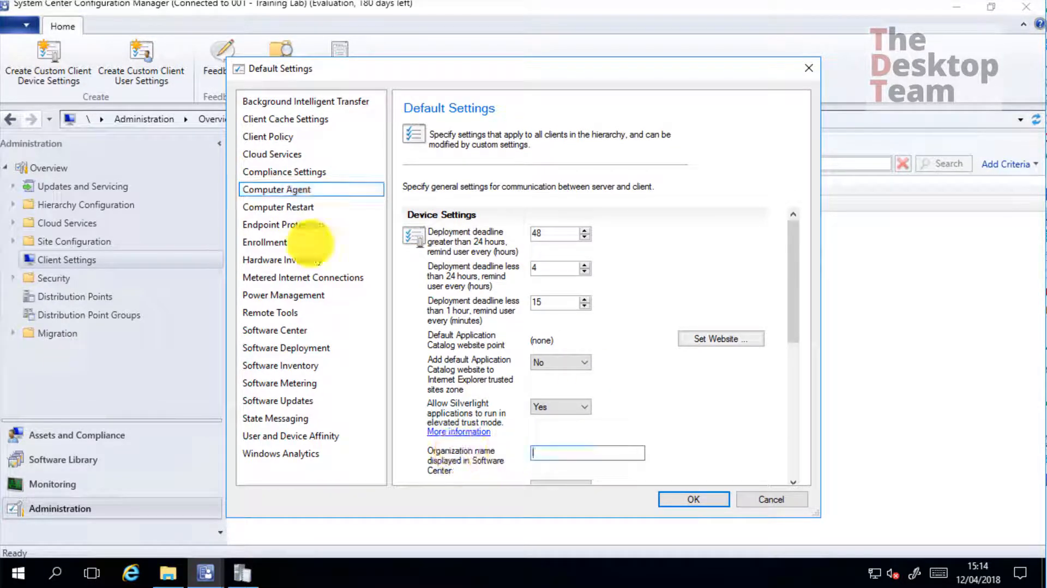
{"action": "type", "text": "Training Lab"}
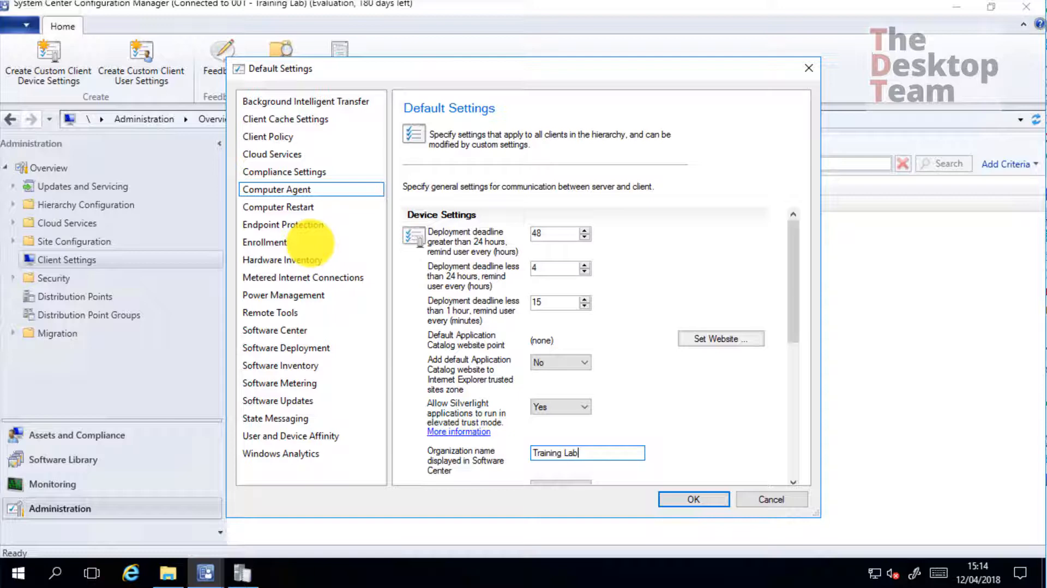
{"action": "scroll", "coordinate": [627, 423], "scroll_direction": "down", "scroll_amount": 3}
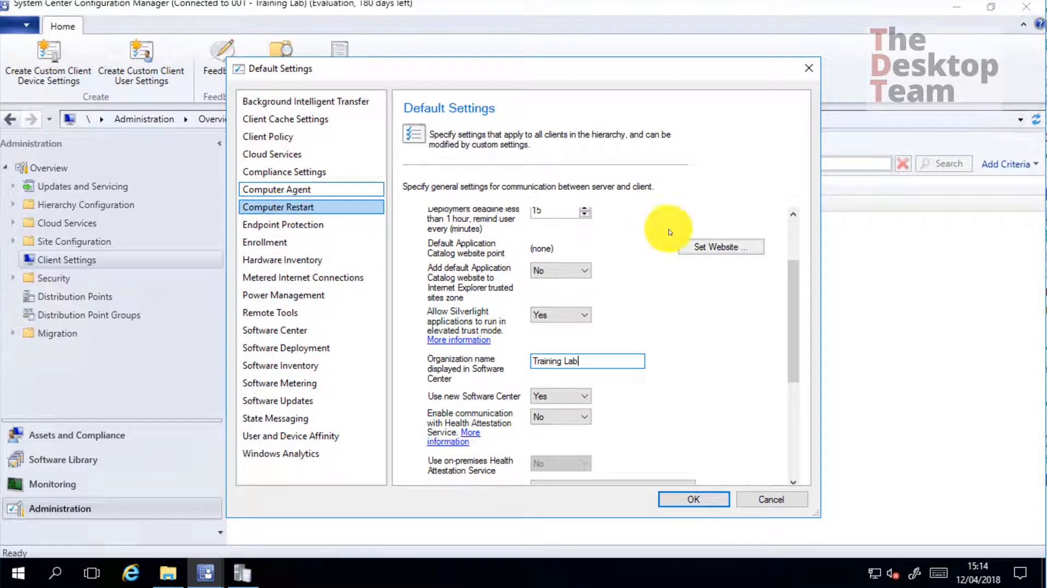
{"action": "scroll", "coordinate": [657, 237], "scroll_direction": "down", "scroll_amount": 3}
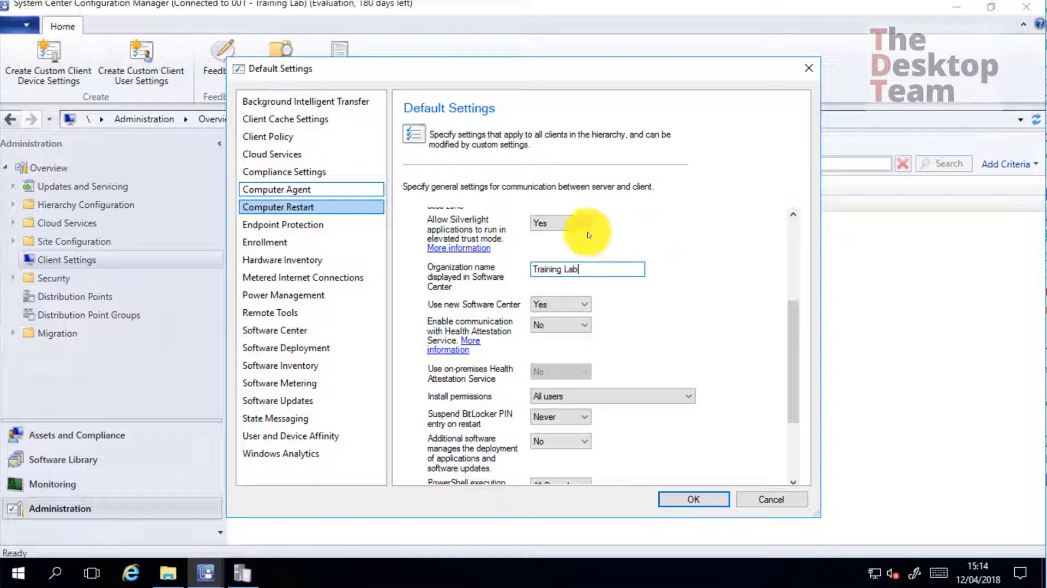
In the Software Center settings, set the option for specifying company information to Yes
{"action": "left_click", "coordinate": [284, 330]}
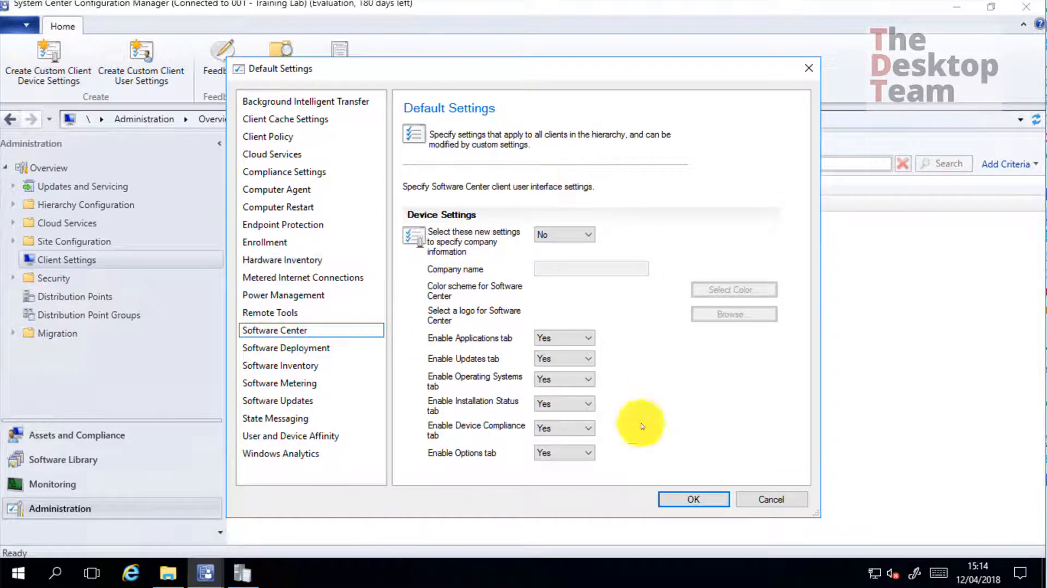
{"action": "left_click", "coordinate": [558, 235]}
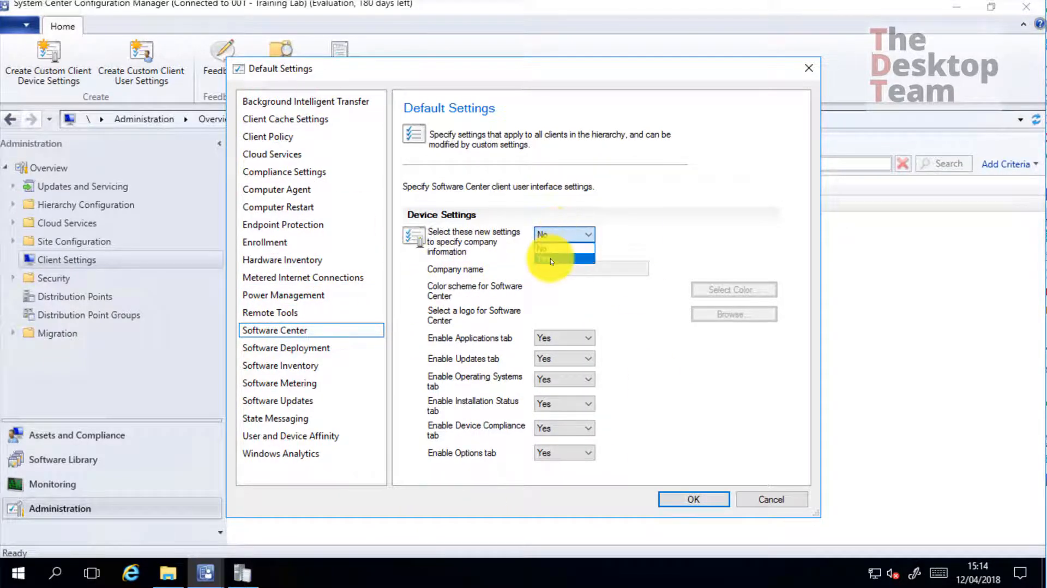
{"action": "left_click", "coordinate": [547, 257]}
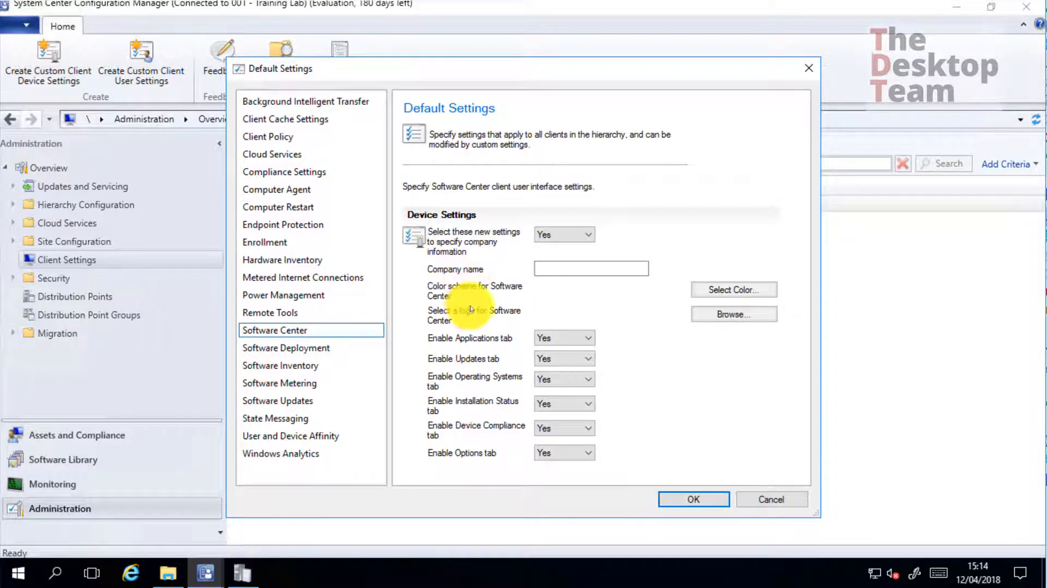
Browse for a Software Center logo in the network folder \\srv0001\TrainingFiles\Source
{"action": "left_click", "coordinate": [718, 321]}
{"action": "type", "text": "\\"}
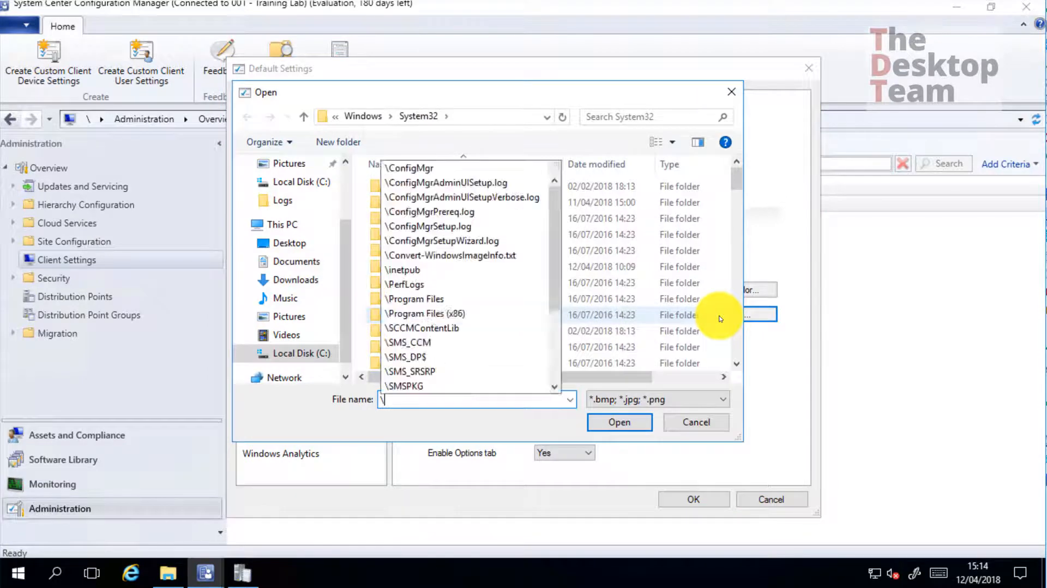
{"action": "type", "text": "\\sr"}
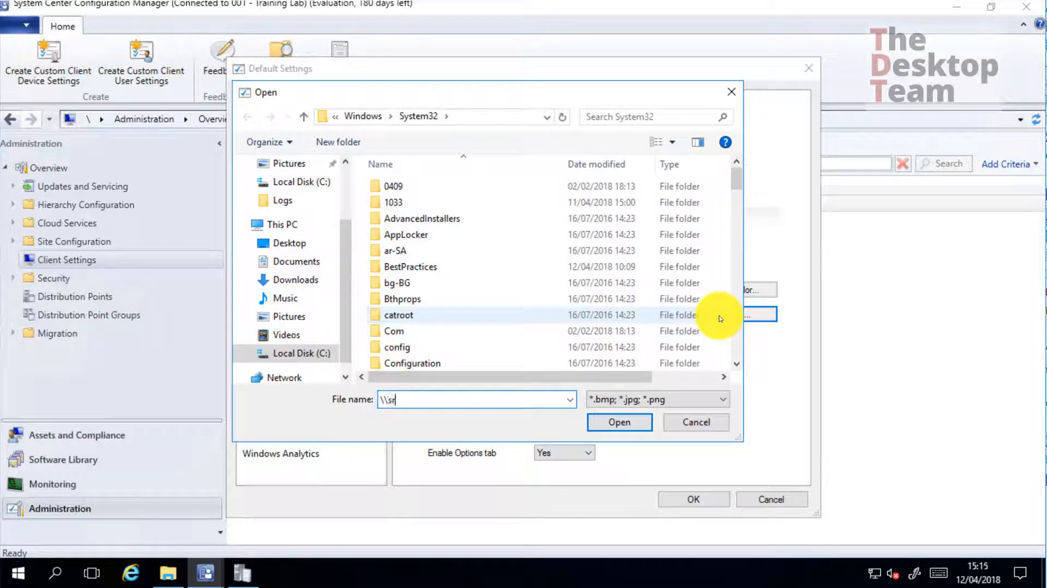
{"action": "type", "text": "v0001\\"}
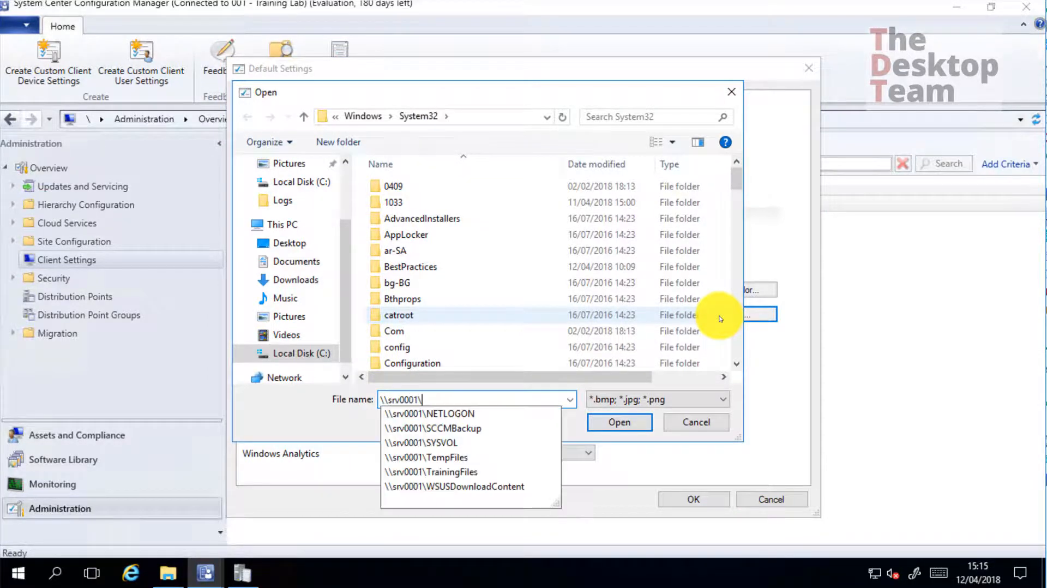
{"action": "type", "text": "Tra"}
{"action": "key", "text": "Down"}
{"action": "type", "text": "\\sou"}
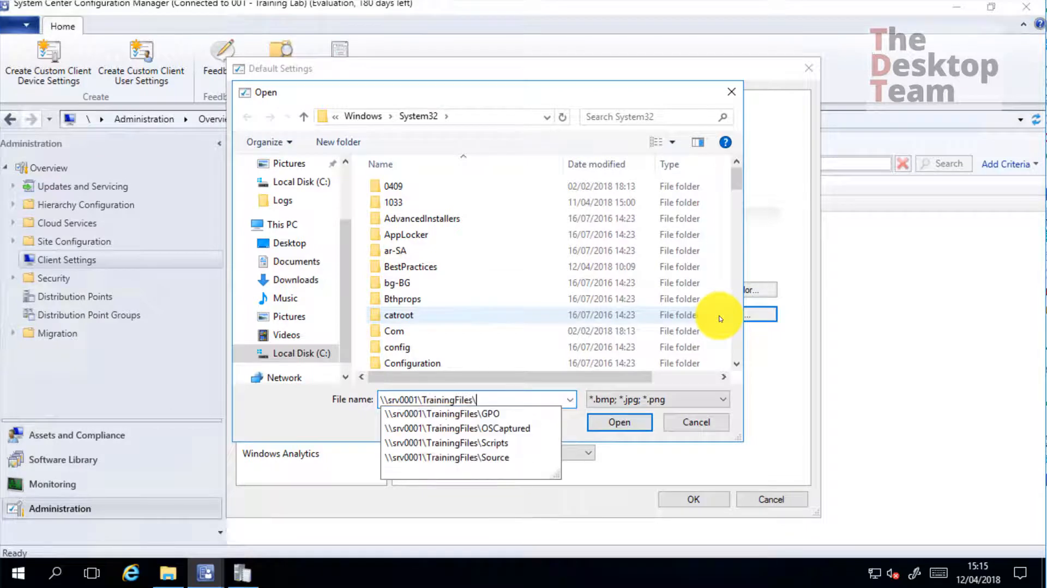
{"action": "key", "text": "Down"}
{"action": "type", "text": "\\tra"}
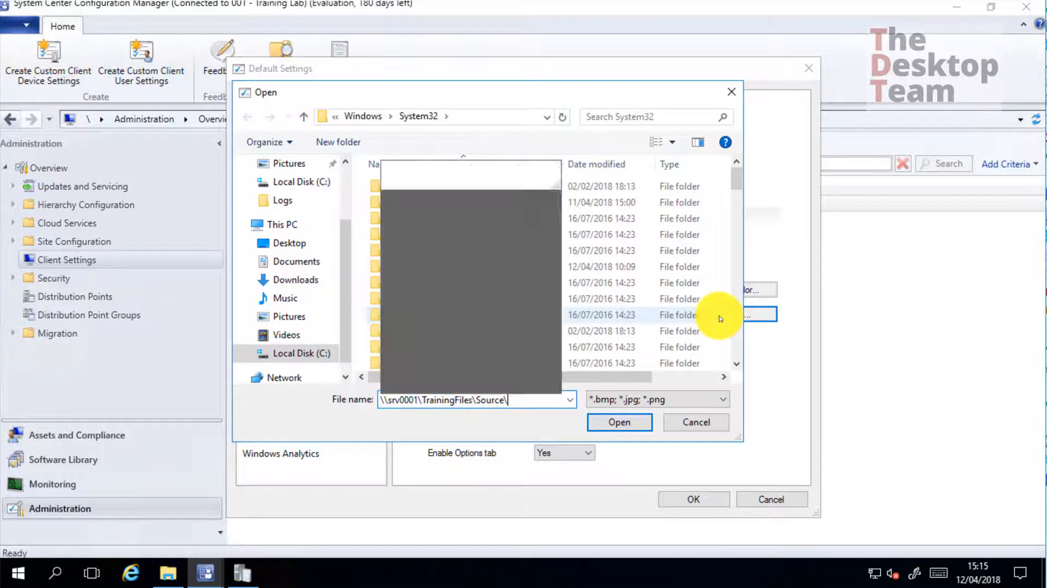
{"action": "key", "text": "BackSpace"}
{"action": "key", "text": "BackSpace"}
{"action": "key", "text": "BackSpace"}
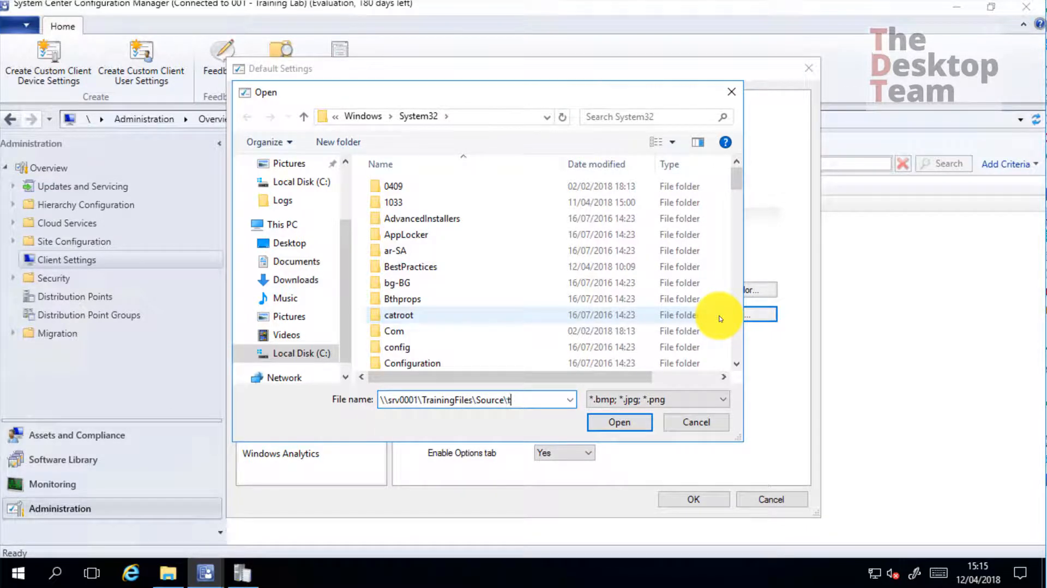
{"action": "key", "text": "Return"}
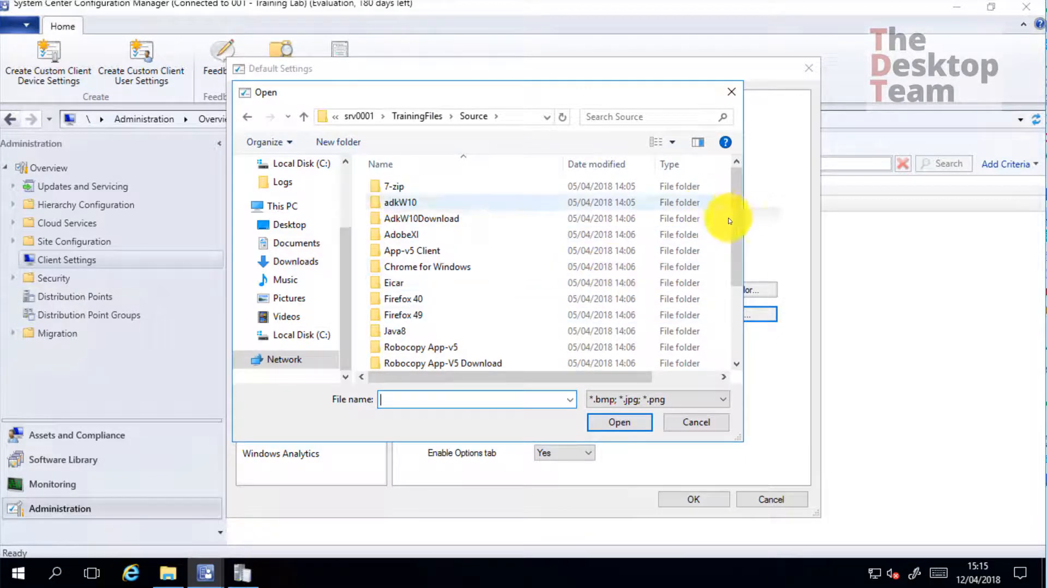
Go back to the TrainingFiles share and choose the traininglab image in its Scripts folder as the Software Center logo
{"action": "left_click_drag", "start_coordinate": [732, 218], "coordinate": [745, 317]}
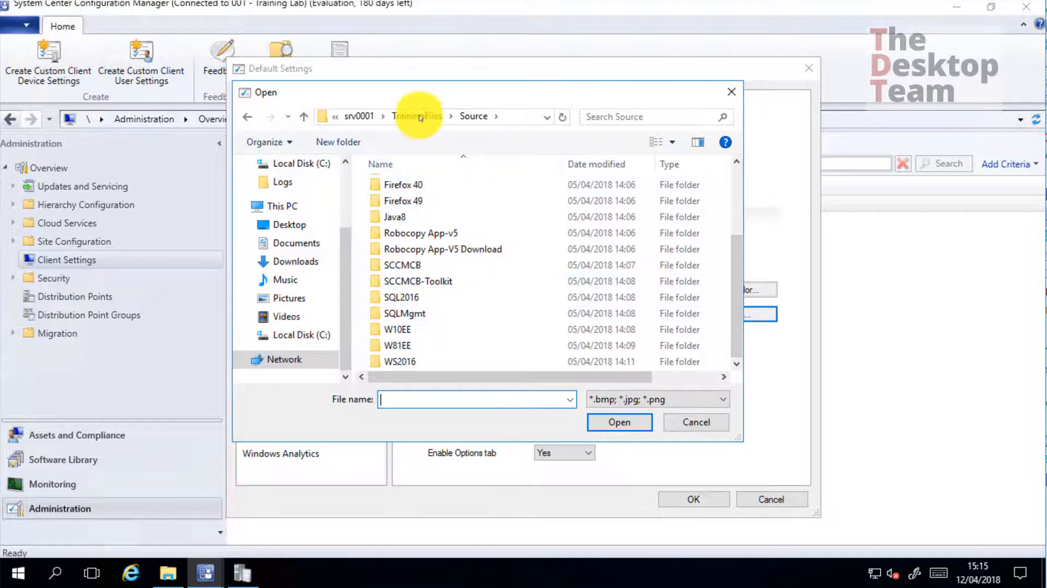
{"action": "left_click", "coordinate": [247, 116]}
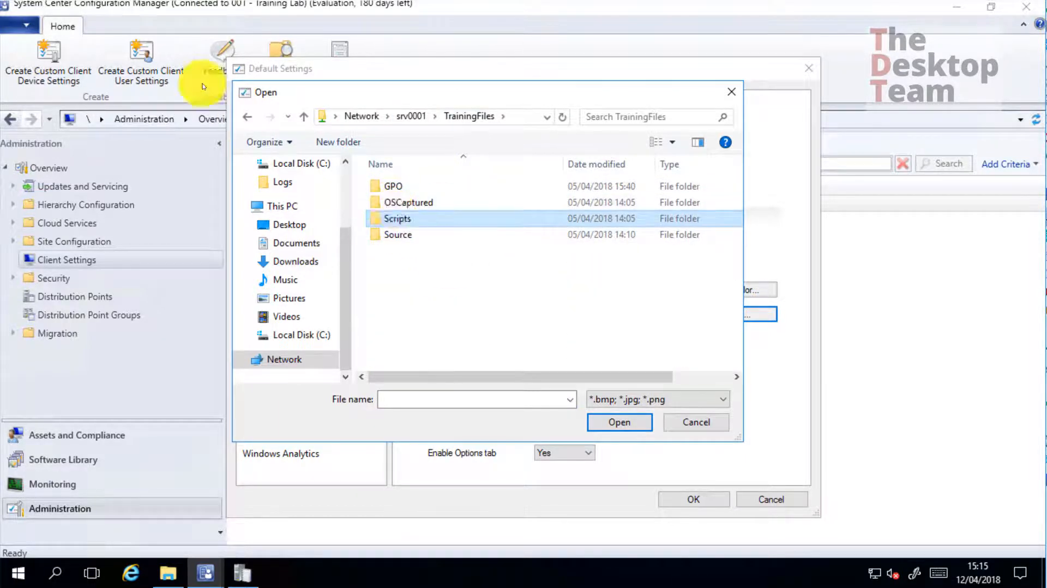
{"action": "double_click", "coordinate": [419, 219]}
{"action": "left_click", "coordinate": [417, 186]}
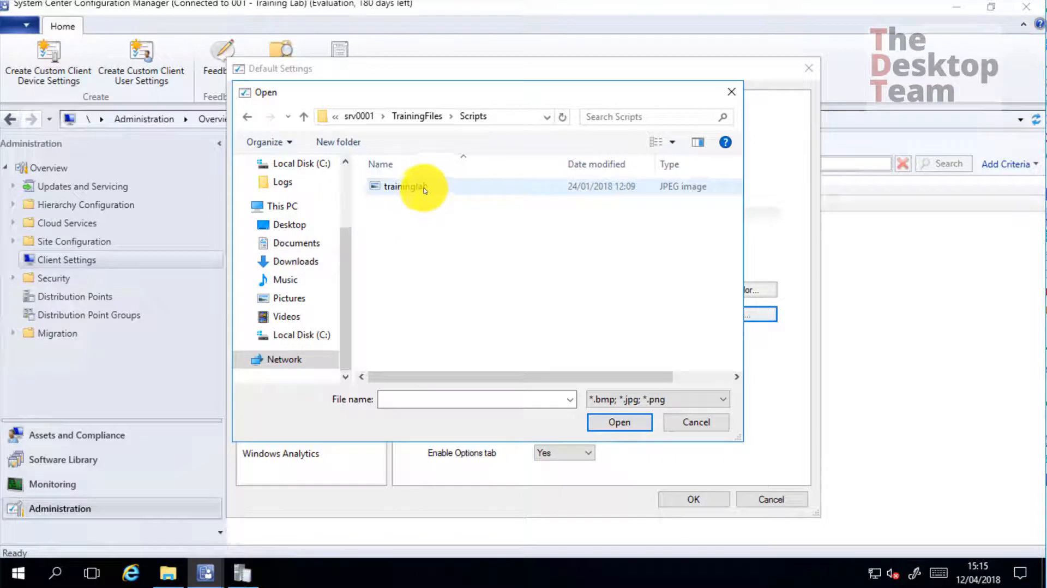
{"action": "left_click", "coordinate": [619, 422]}
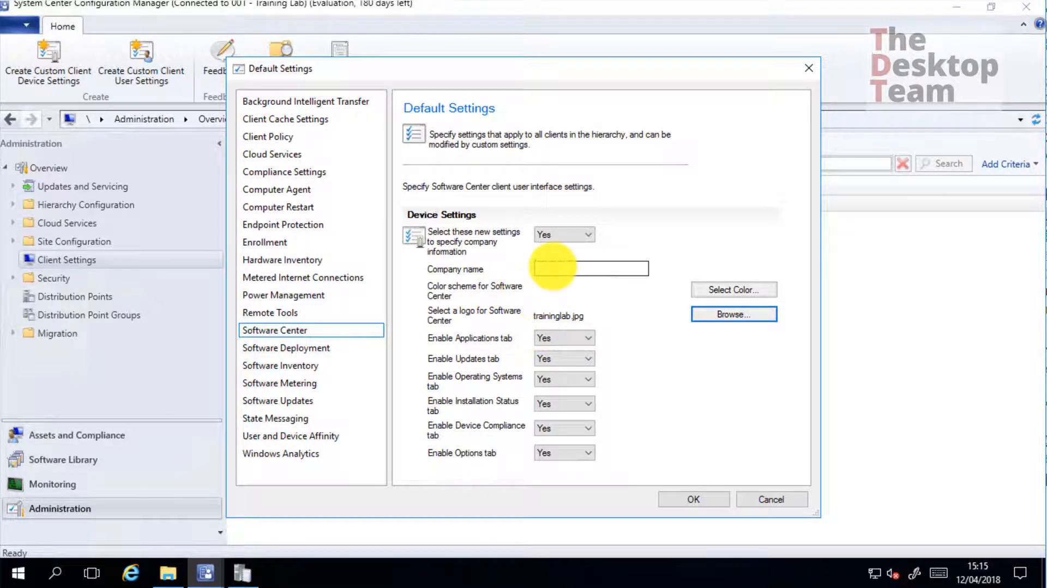
Enter "Training Lab" as the company name for Software Center
{"action": "left_click", "coordinate": [557, 267]}
{"action": "type", "text": "Tra"}
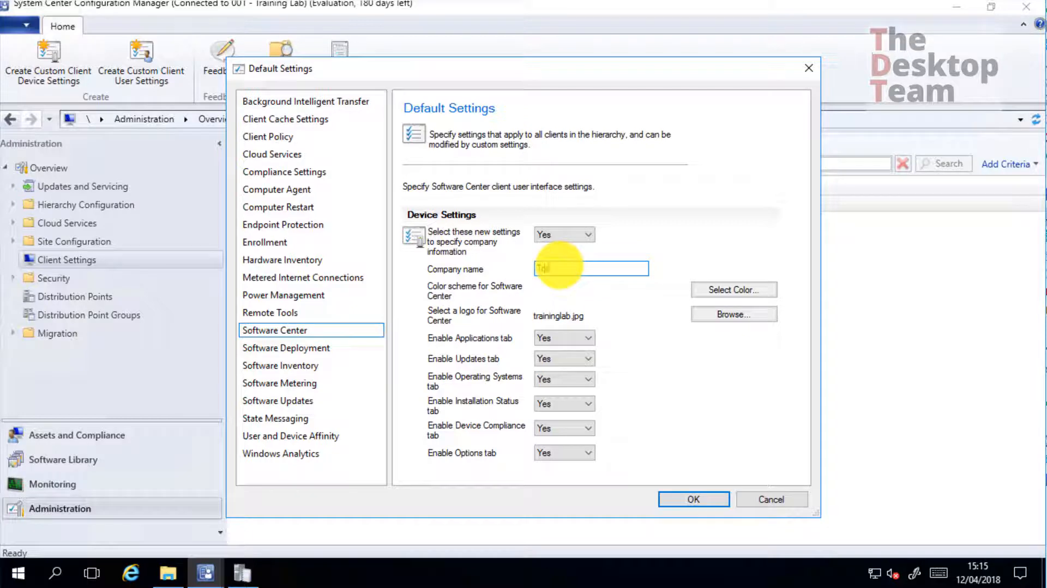
{"action": "type", "text": "ining Lab"}
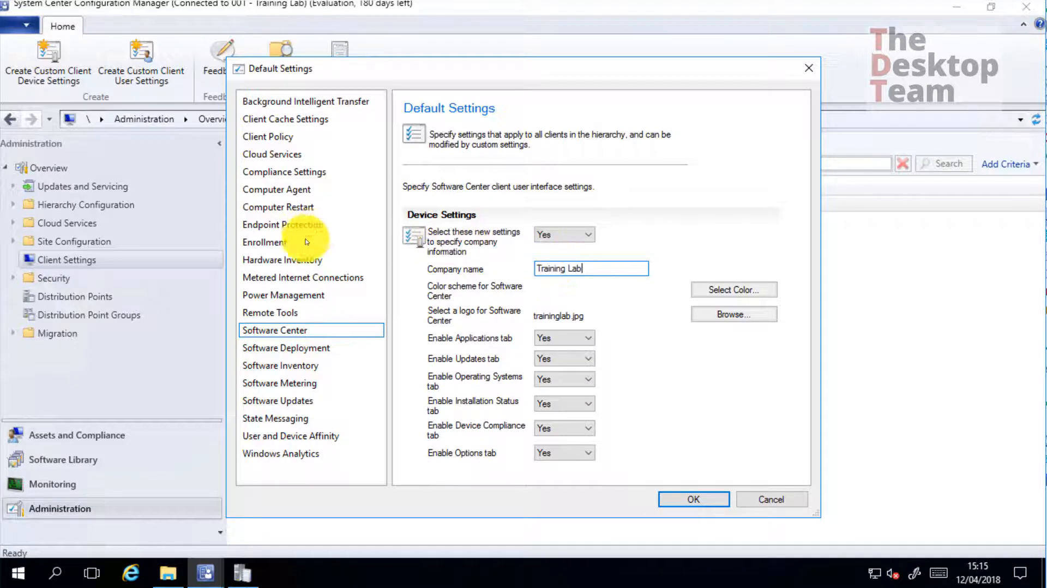
Set the hardware inventory's simple schedule to run every 1 day
{"action": "left_click", "coordinate": [295, 263]}
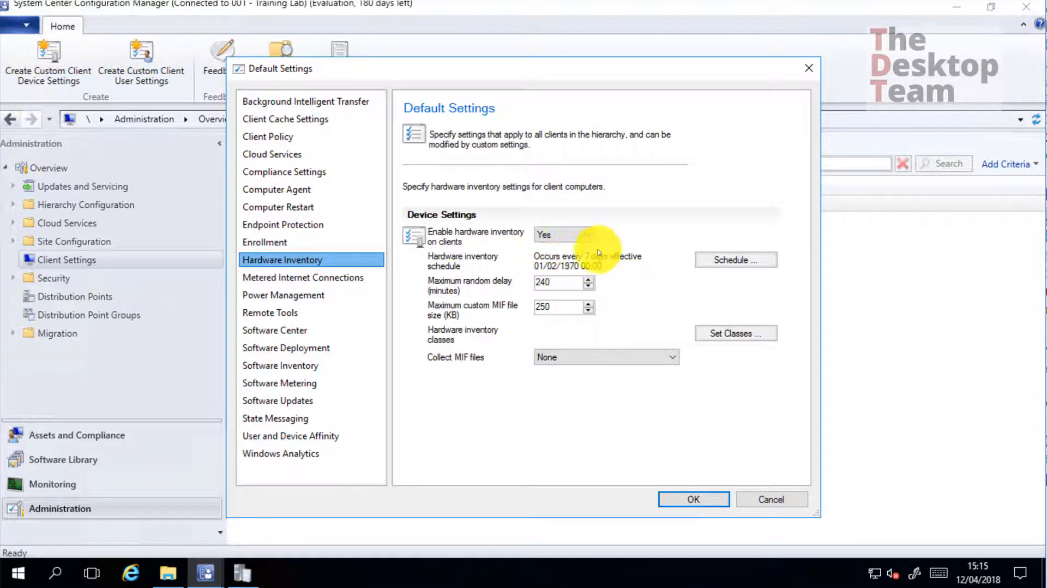
{"action": "left_click", "coordinate": [733, 262]}
{"action": "double_click", "coordinate": [531, 261]}
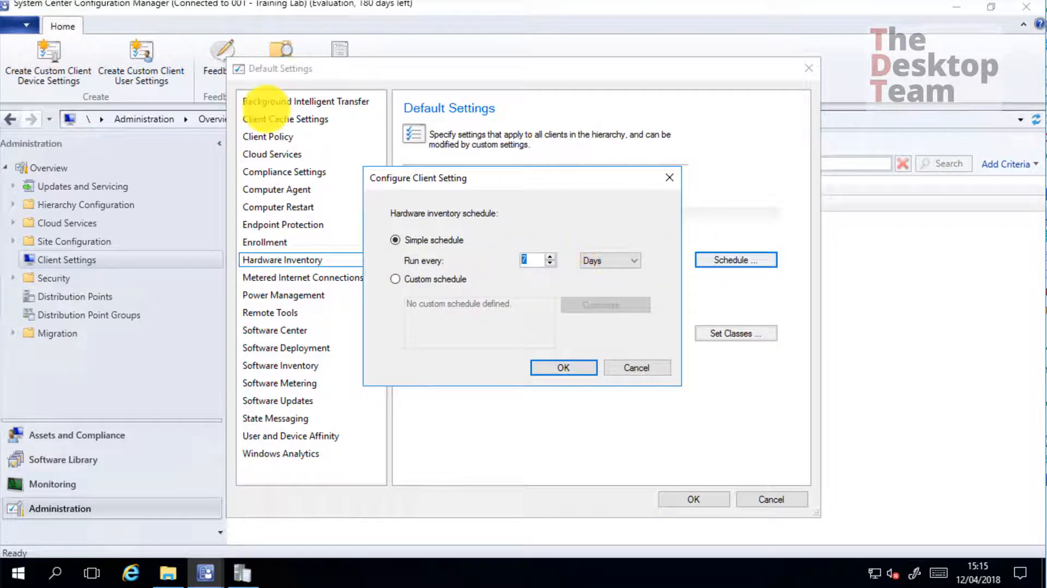
{"action": "type", "text": "1"}
{"action": "left_click", "coordinate": [559, 368]}
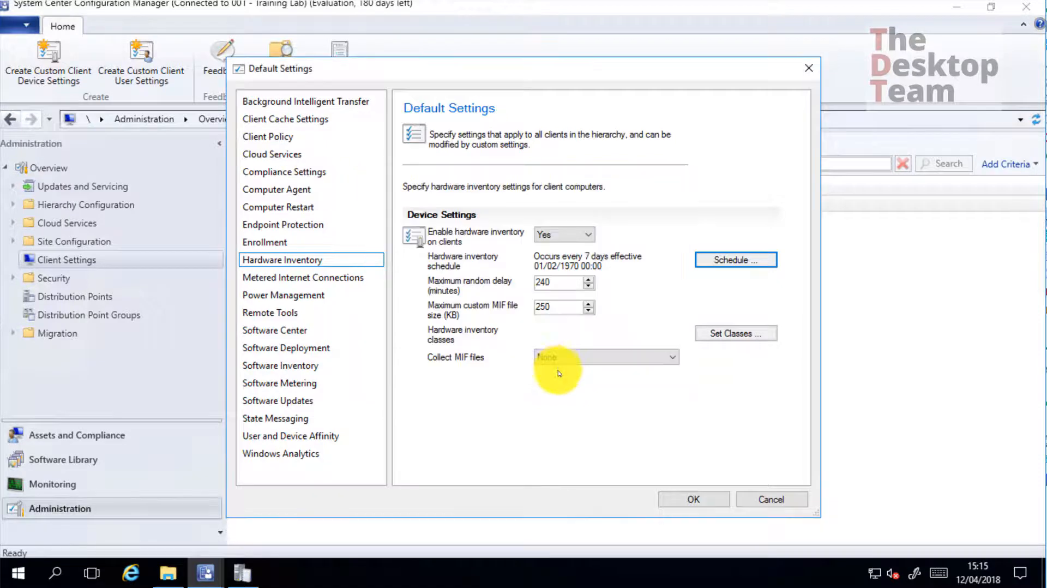
Review the classes collected by hardware inventory and close the list without changing any of them
{"action": "left_click", "coordinate": [727, 333]}
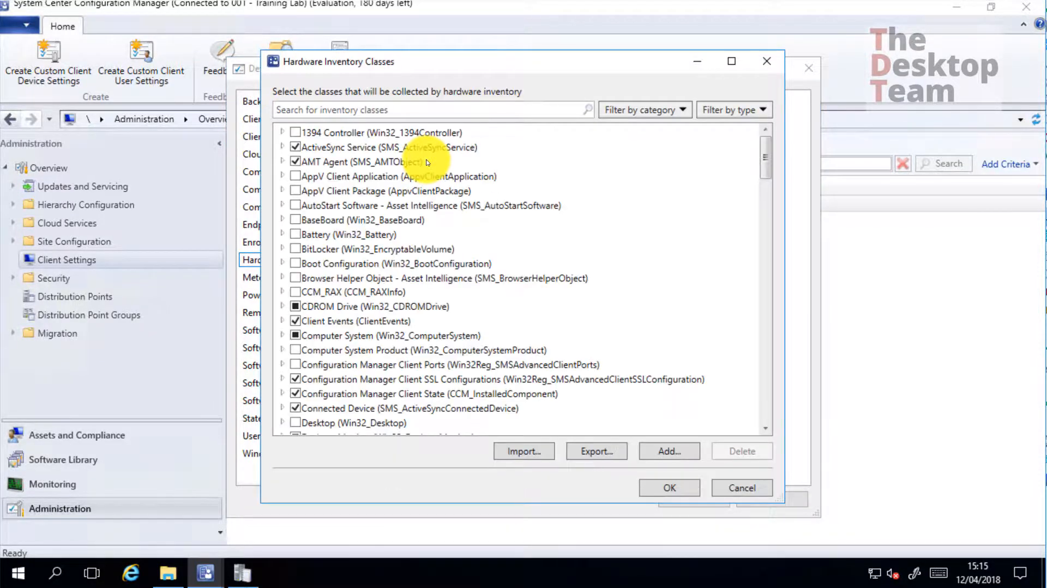
{"action": "left_click", "coordinate": [733, 487]}
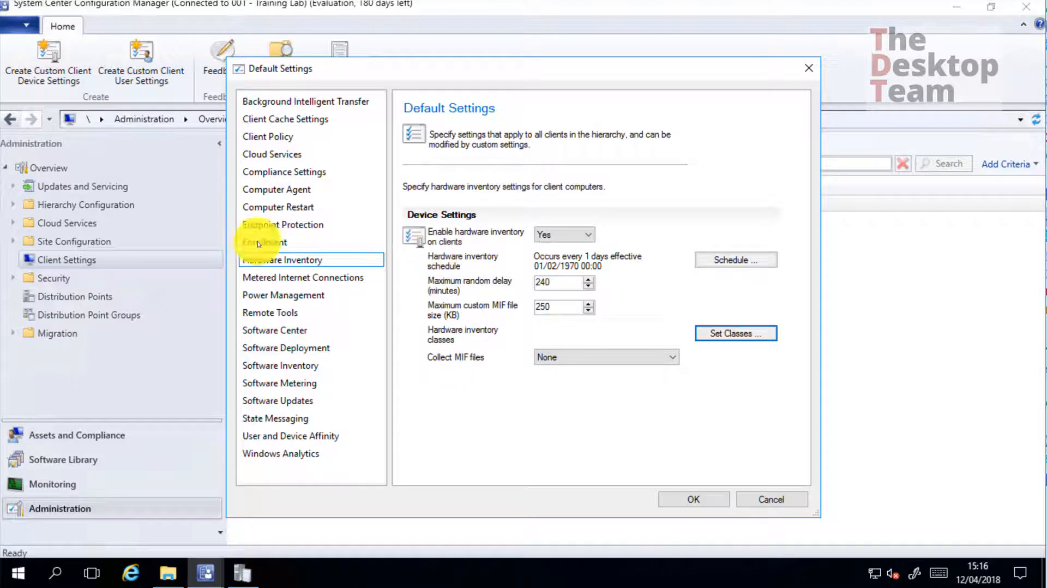
Set the software inventory and file collection schedule to run every 1 day
{"action": "left_click", "coordinate": [297, 366]}
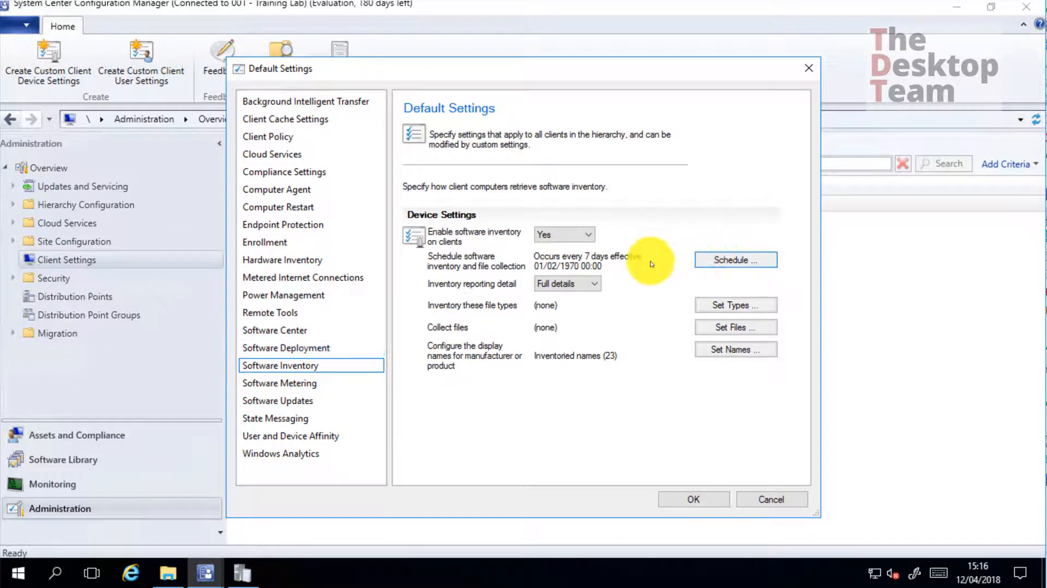
{"action": "left_click", "coordinate": [706, 260]}
{"action": "left_click", "coordinate": [566, 367]}
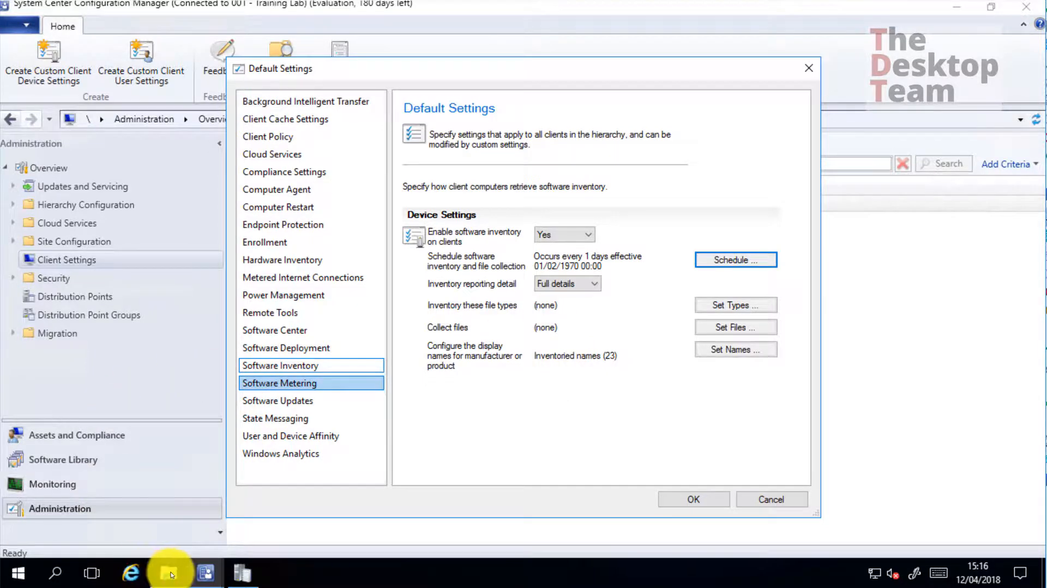
Switch to File Explorer, open the Windows folder on Local Disk (C:) and select the CMTrace application
{"action": "left_click", "coordinate": [171, 572]}
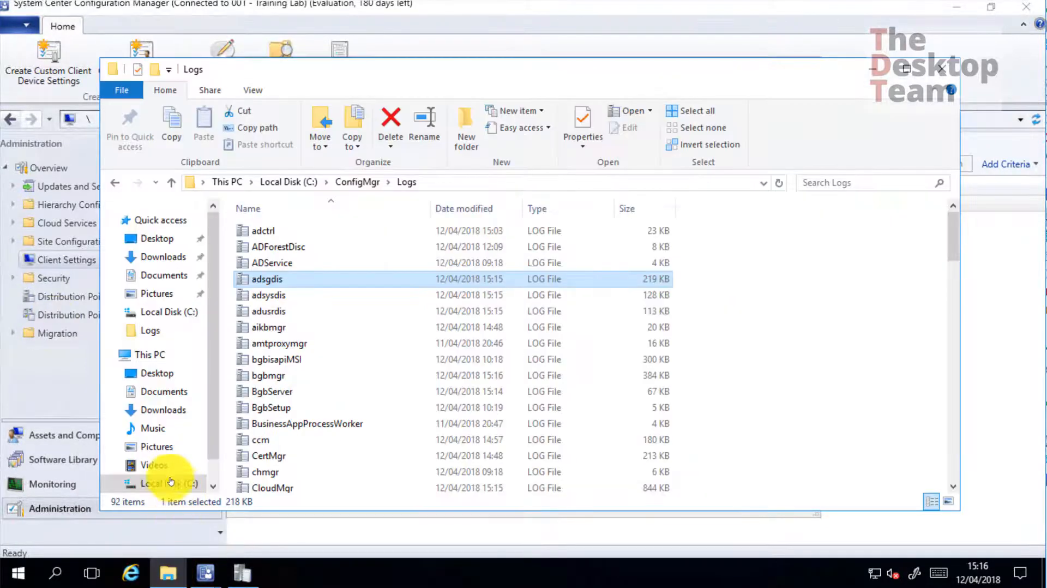
{"action": "left_click", "coordinate": [171, 482]}
{"action": "scroll", "coordinate": [325, 421], "scroll_direction": "down", "scroll_amount": 3}
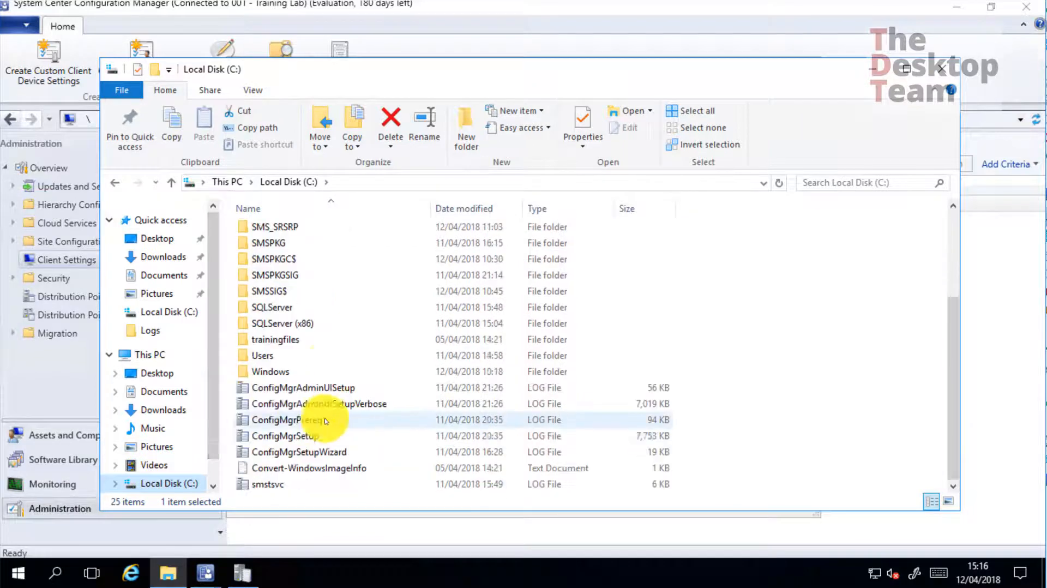
{"action": "left_click", "coordinate": [270, 371]}
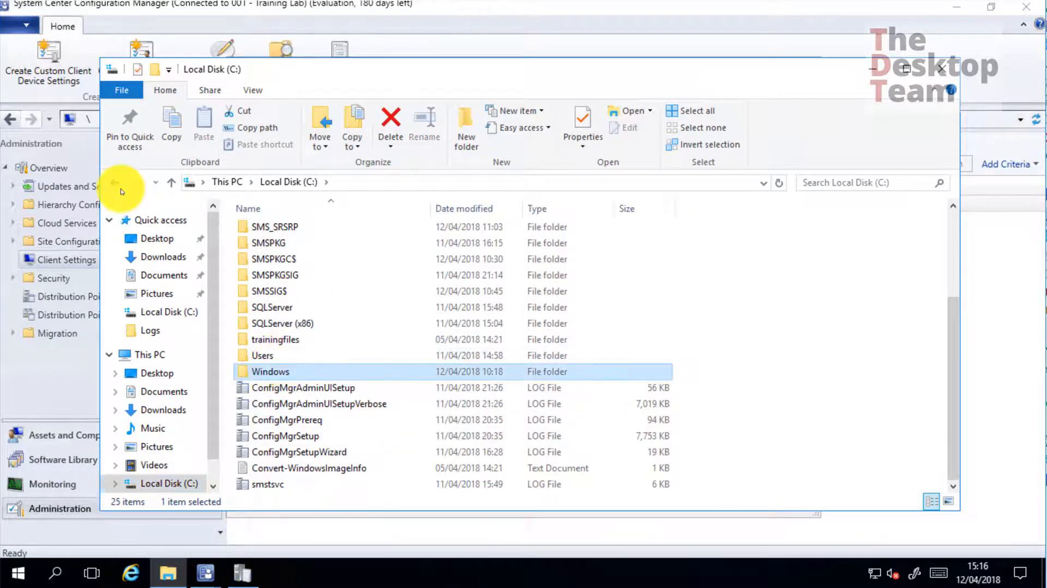
{"action": "double_click", "coordinate": [268, 371]}
{"action": "scroll", "coordinate": [269, 369], "scroll_direction": "down", "scroll_amount": 10}
{"action": "left_click", "coordinate": [240, 224]}
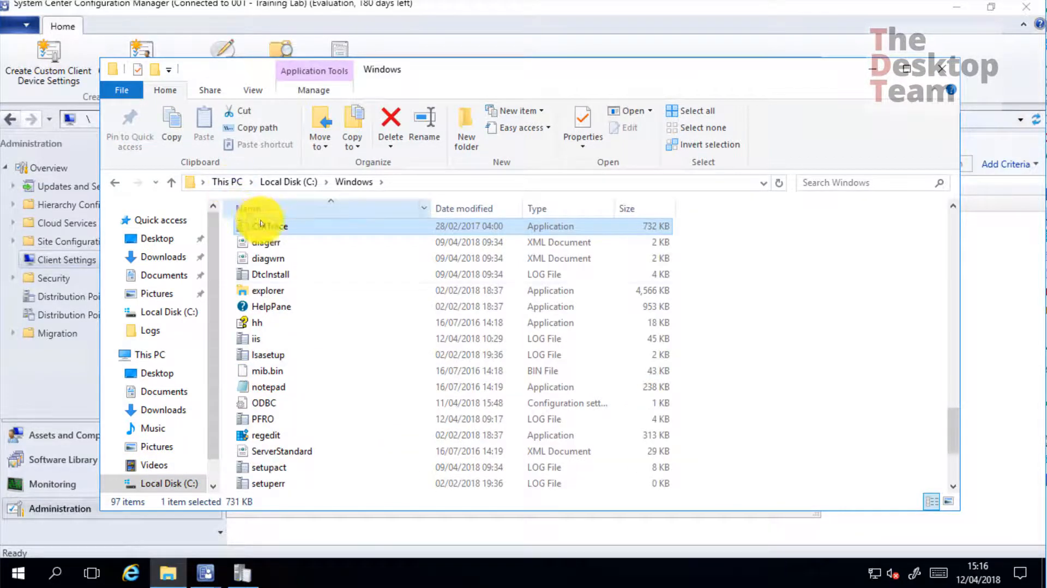
Examine the CMTrace file's detailed properties, such as description and original filename, and return to the Default Settings in Configuration Manager
{"action": "right_click", "coordinate": [261, 223]}
{"action": "left_click", "coordinate": [303, 477]}
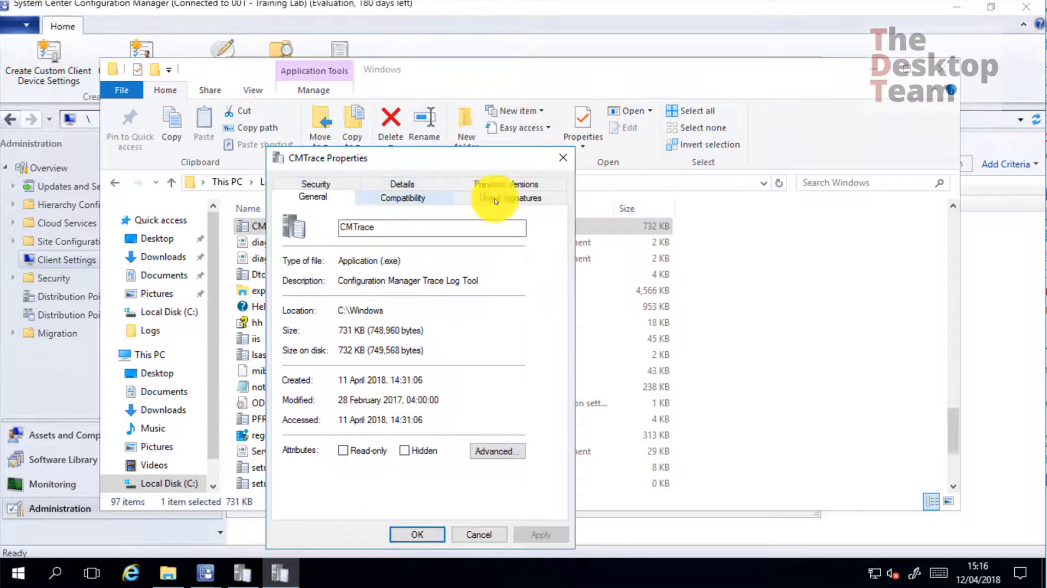
{"action": "left_click", "coordinate": [402, 184]}
{"action": "left_click", "coordinate": [380, 255]}
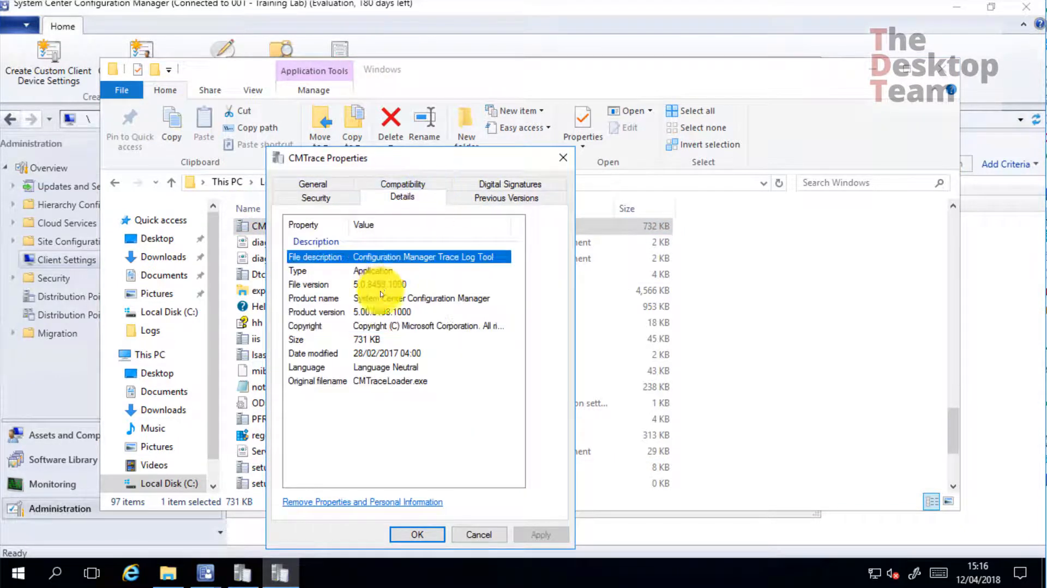
{"action": "left_click", "coordinate": [382, 381]}
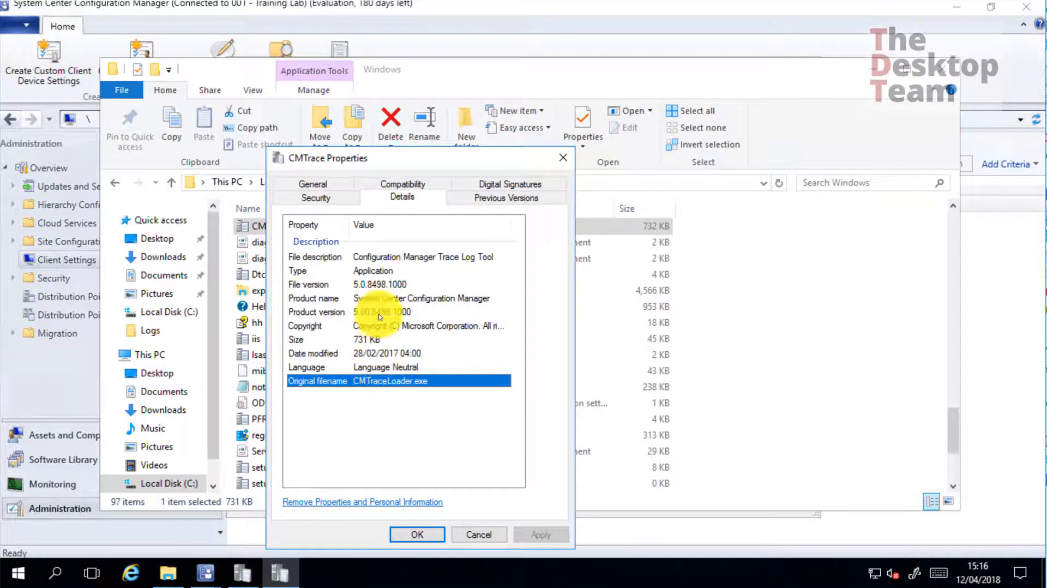
{"action": "left_click", "coordinate": [377, 256]}
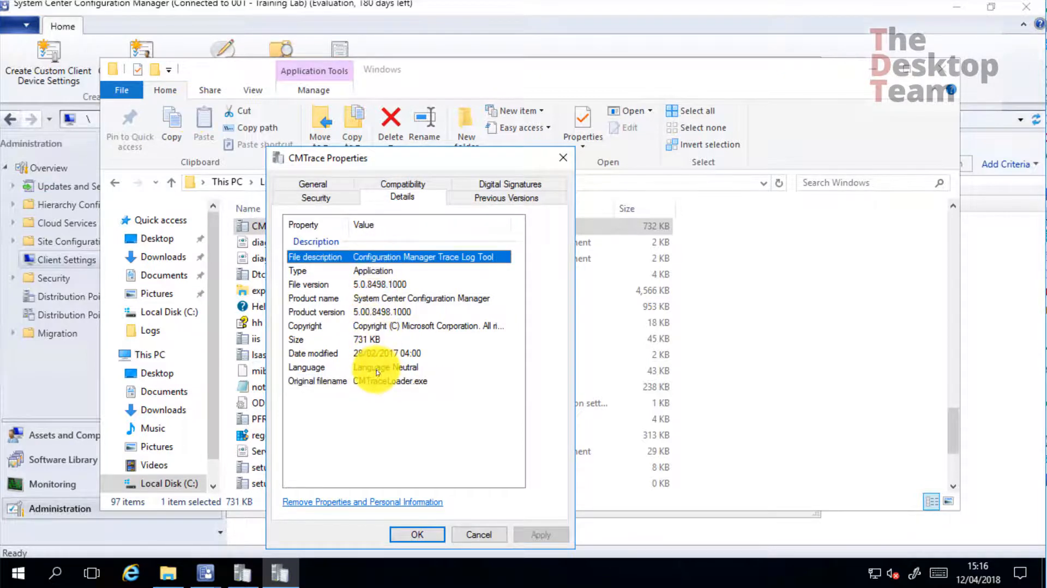
{"action": "left_click", "coordinate": [439, 530]}
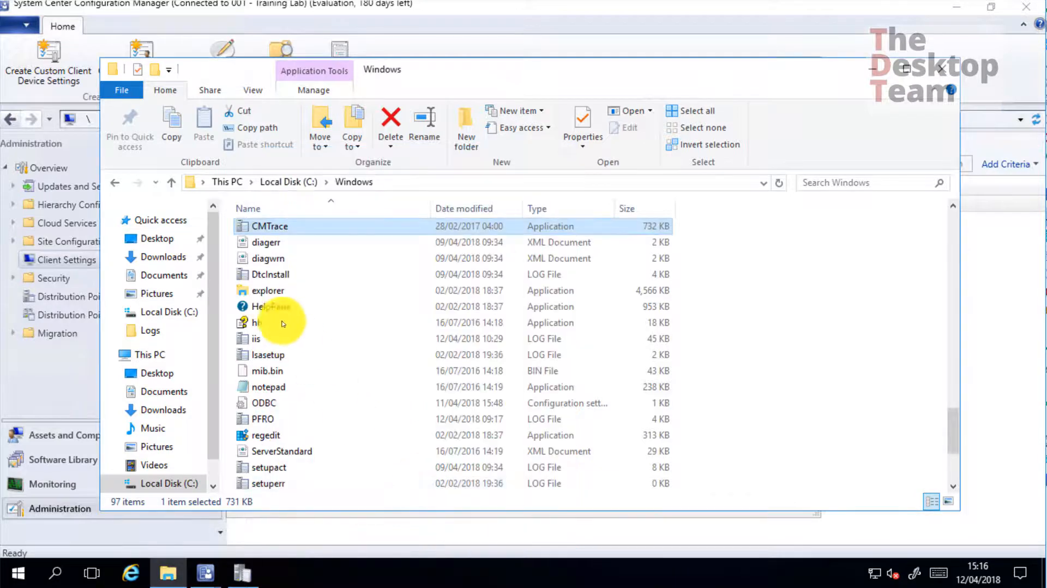
{"action": "left_click", "coordinate": [115, 182]}
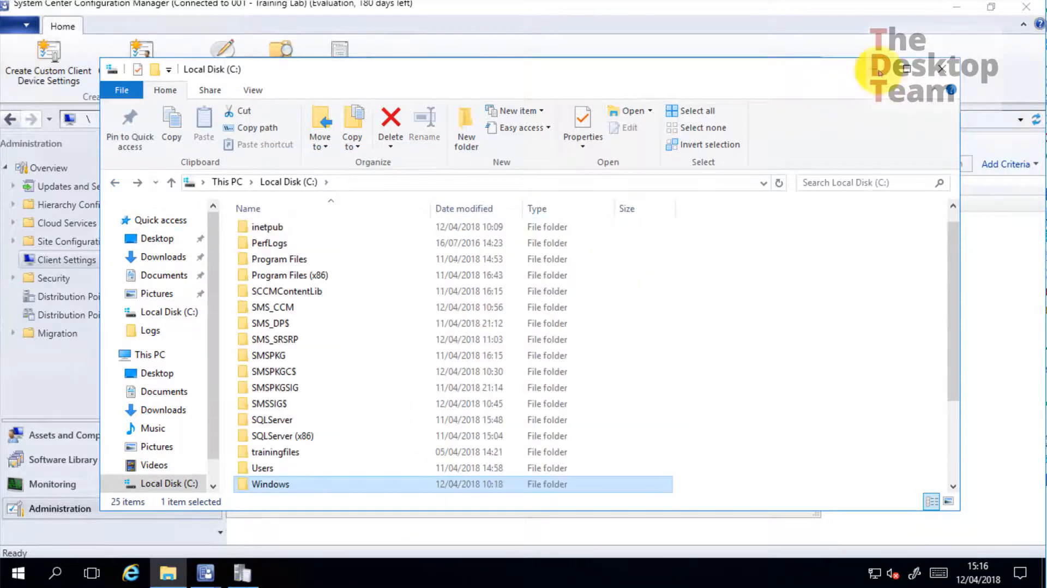
{"action": "left_click", "coordinate": [878, 71]}
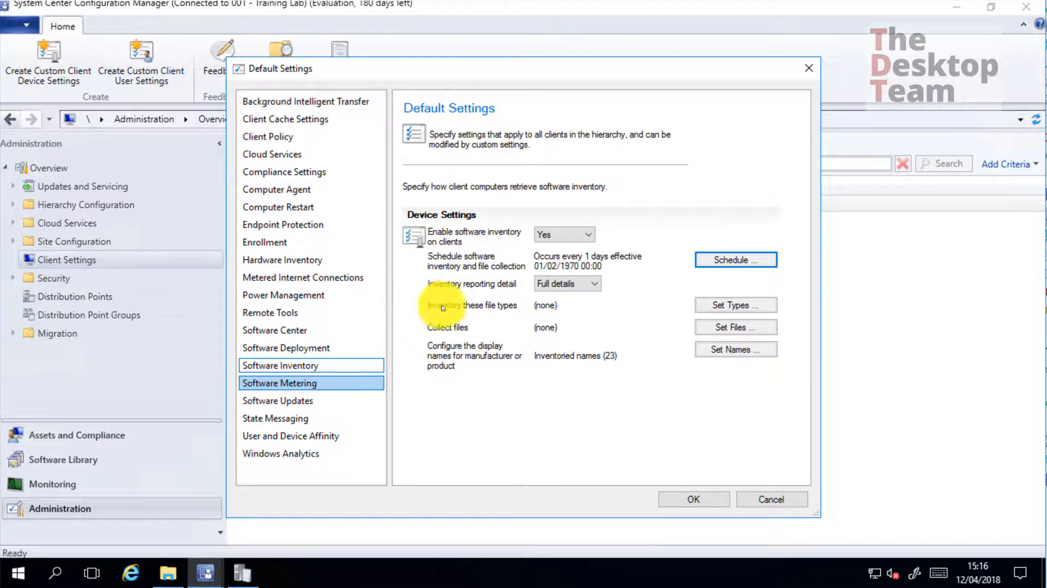
Add *.exe on all client hard disks to the software inventory file types, keeping the encrypted, compressed and Windows folder exclusions
{"action": "left_click", "coordinate": [709, 305]}
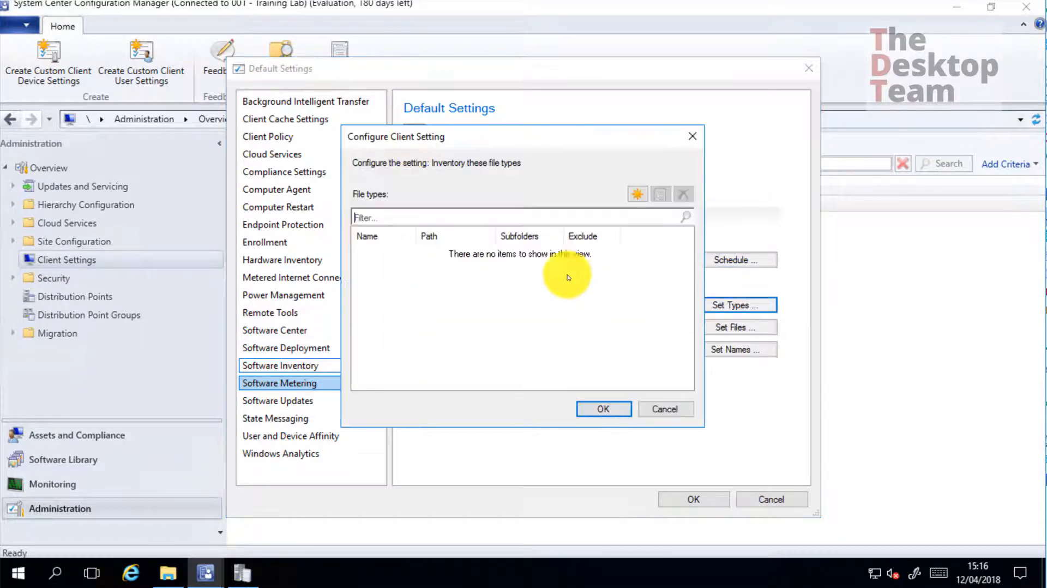
{"action": "left_click", "coordinate": [637, 193]}
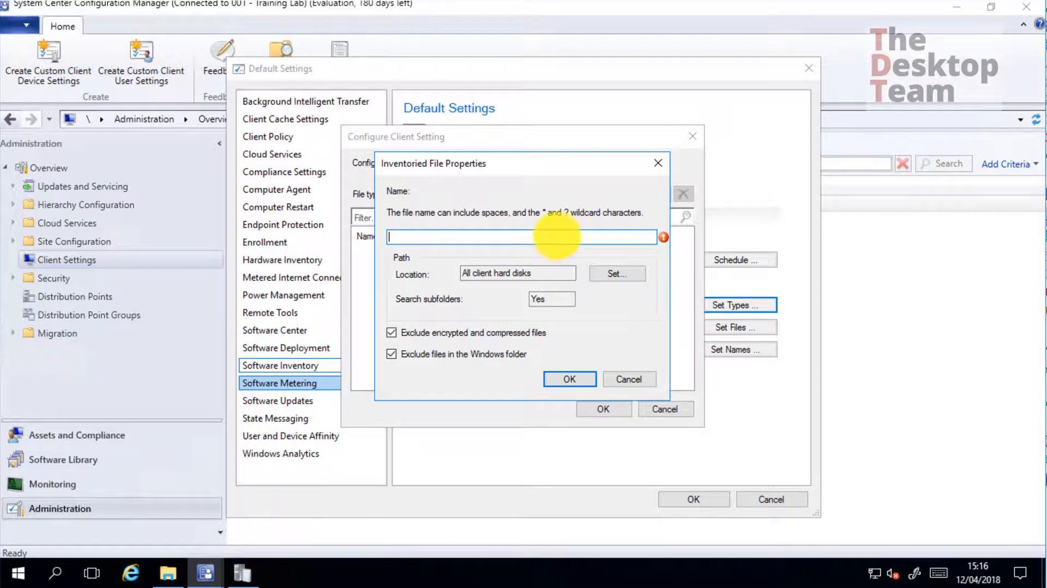
{"action": "type", "text": "*.exe"}
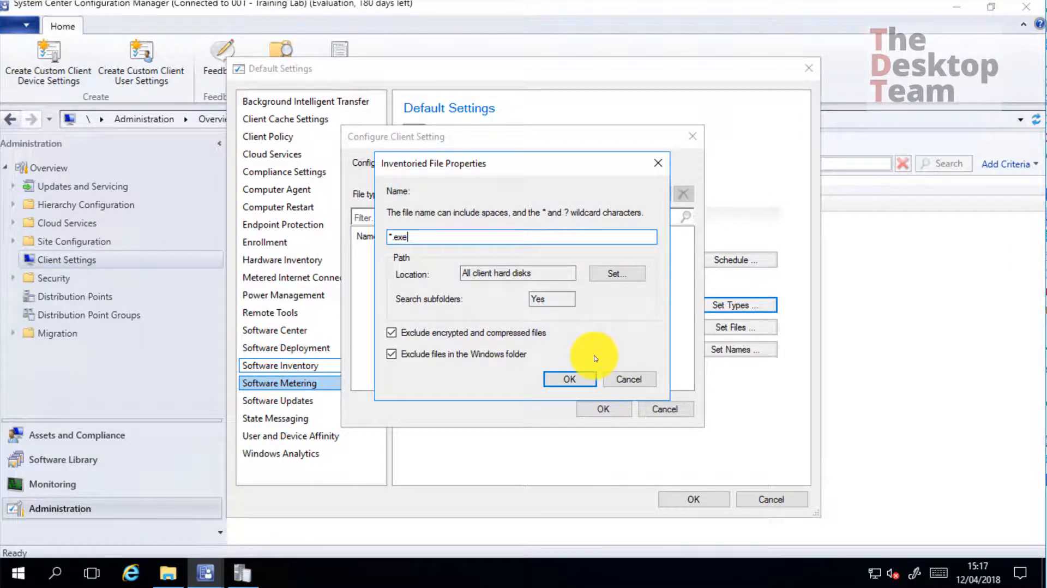
{"action": "left_click", "coordinate": [564, 383]}
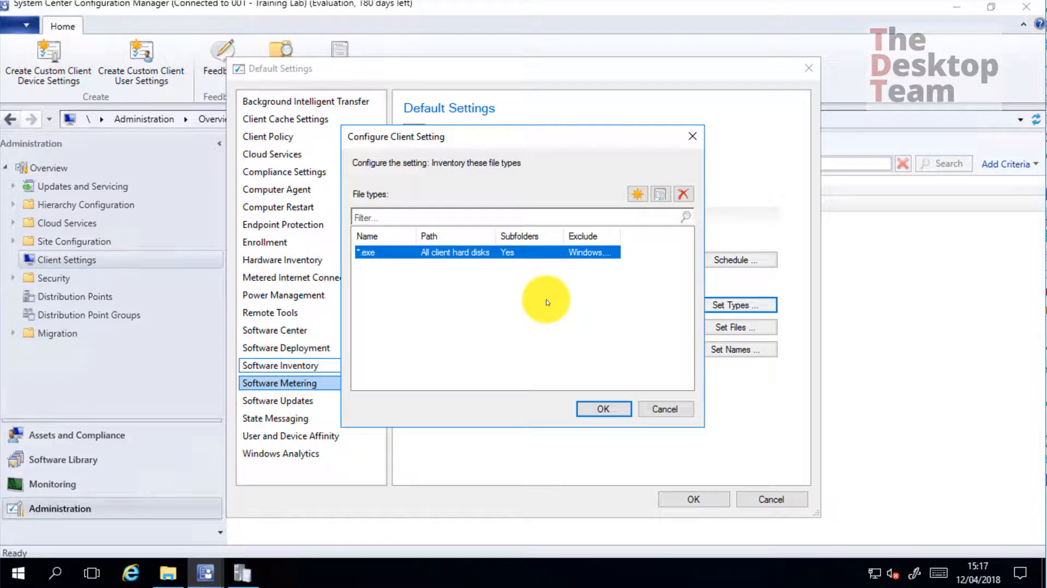
{"action": "left_click", "coordinate": [619, 413]}
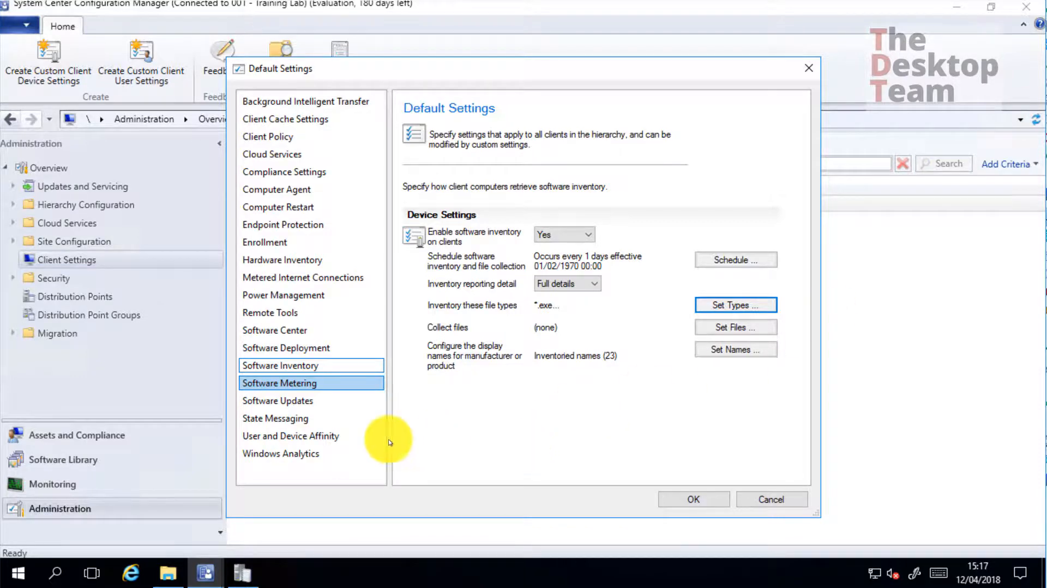
Set the state message reporting cycle to 1 minute and save the default client settings
{"action": "left_click", "coordinate": [298, 422]}
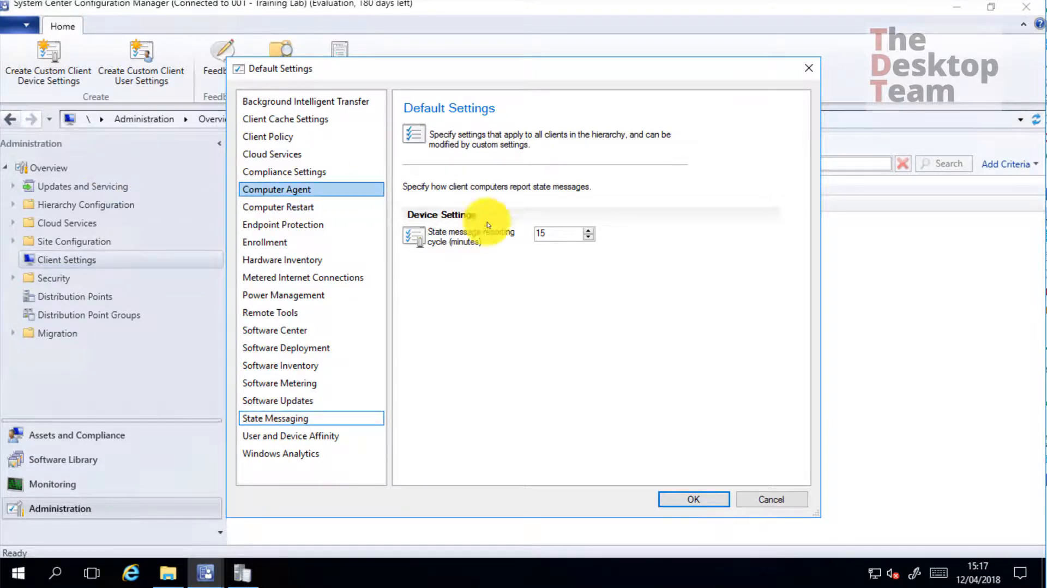
{"action": "left_click", "coordinate": [563, 235]}
{"action": "double_click", "coordinate": [563, 235]}
{"action": "type", "text": "2"}
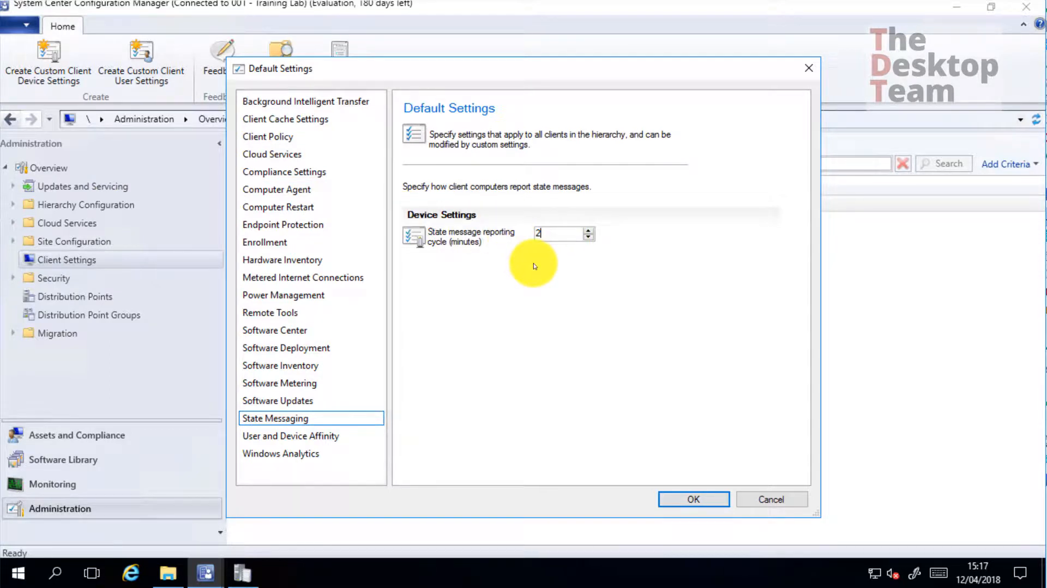
{"action": "key", "text": "BackSpace"}
{"action": "type", "text": "1"}
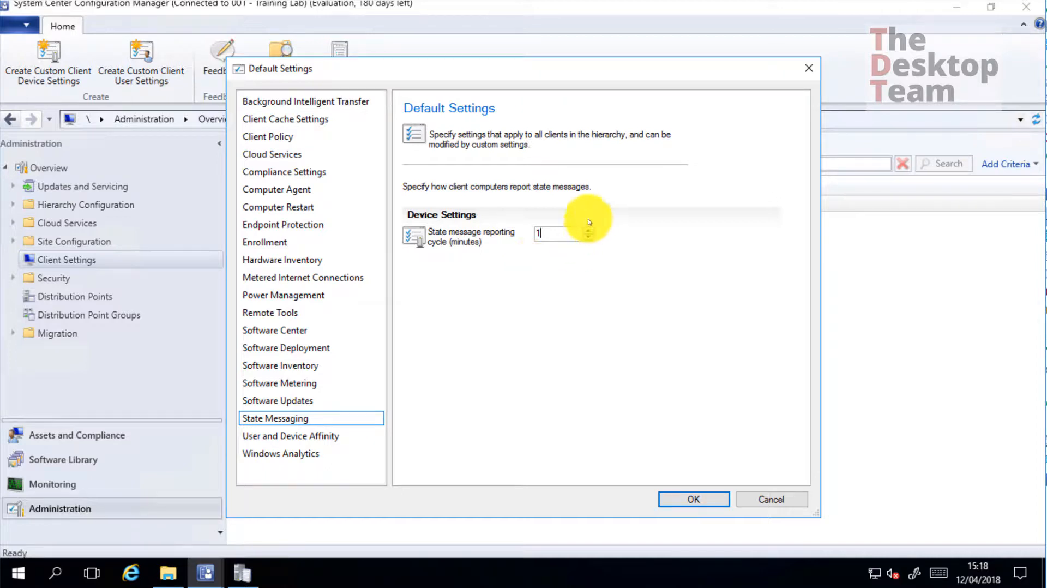
{"action": "left_click", "coordinate": [686, 501]}
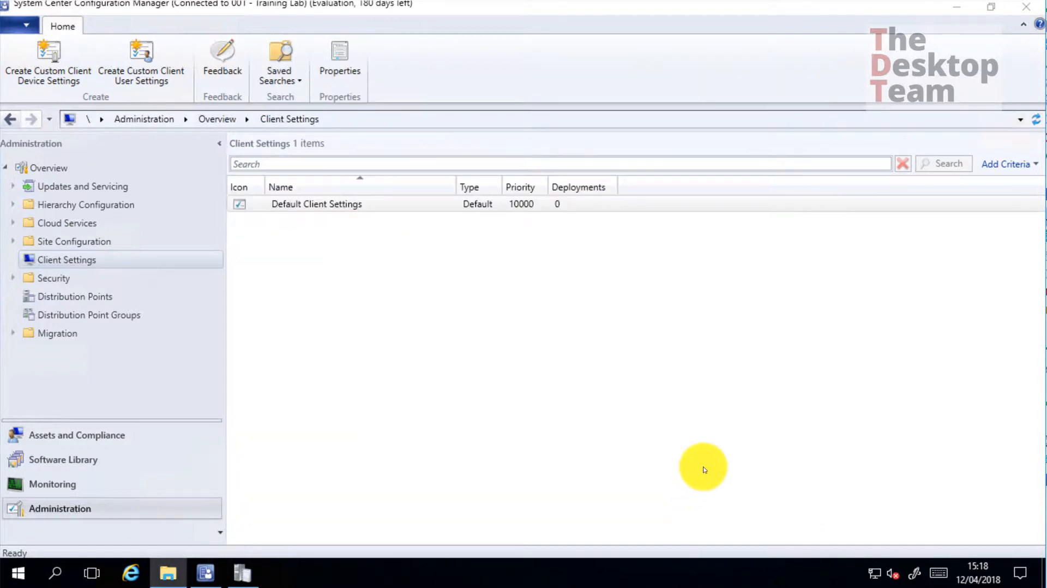
Reopen the Default Client Settings to look over the setting categories, and close them without saving
{"action": "left_click", "coordinate": [350, 69]}
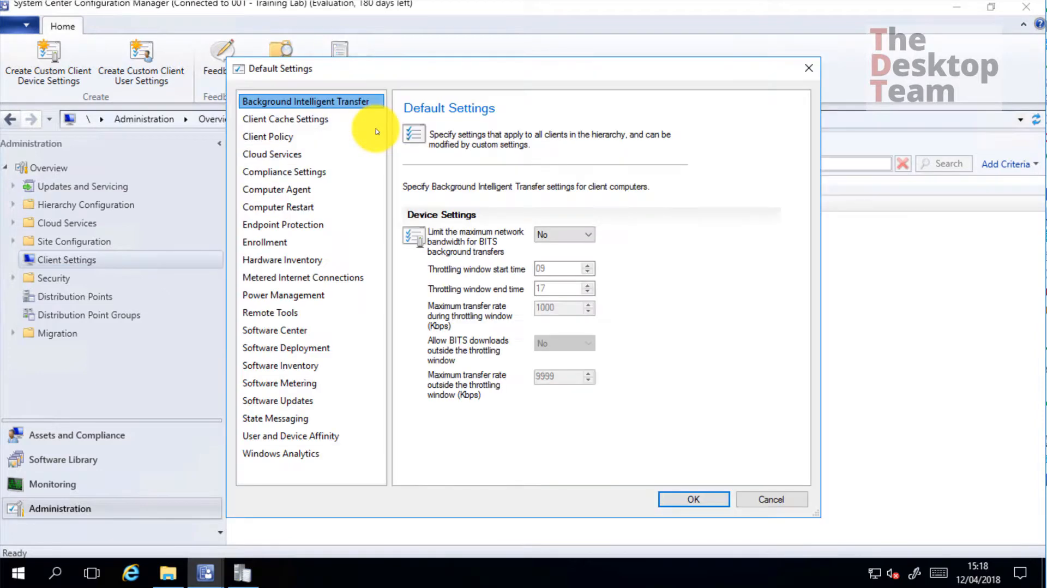
{"action": "left_click", "coordinate": [303, 401]}
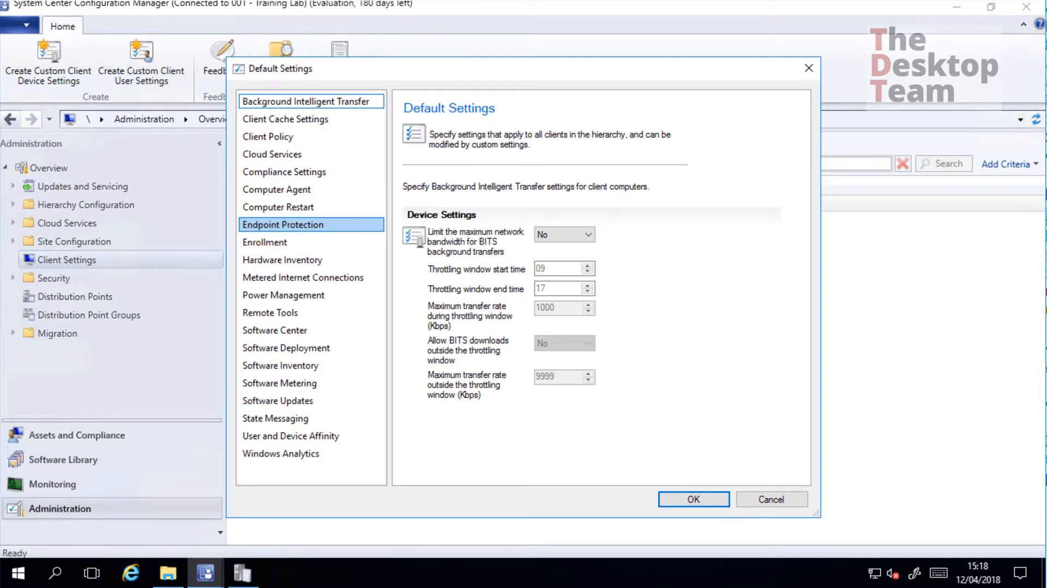
{"action": "left_click", "coordinate": [765, 500]}
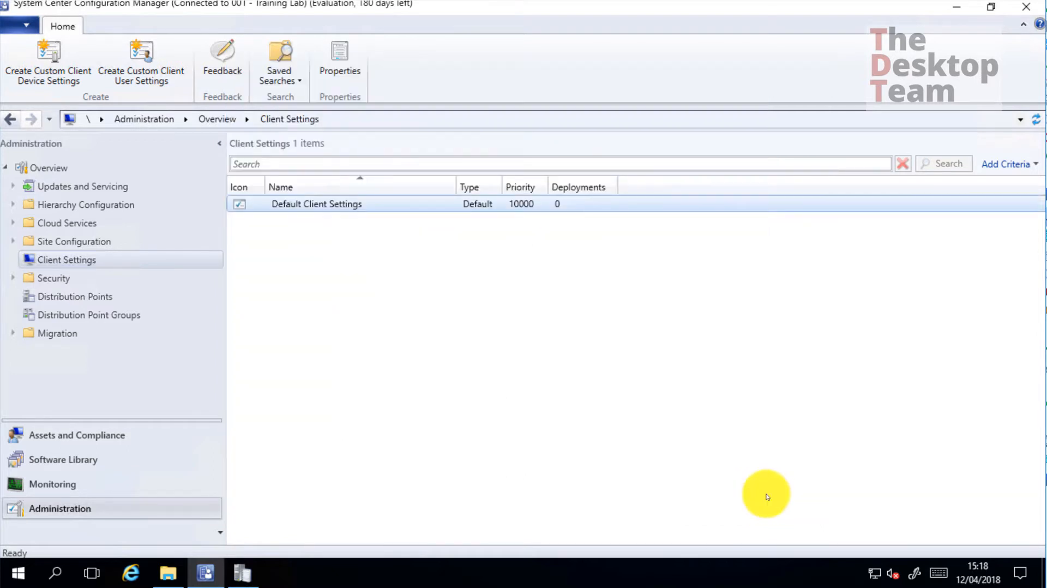